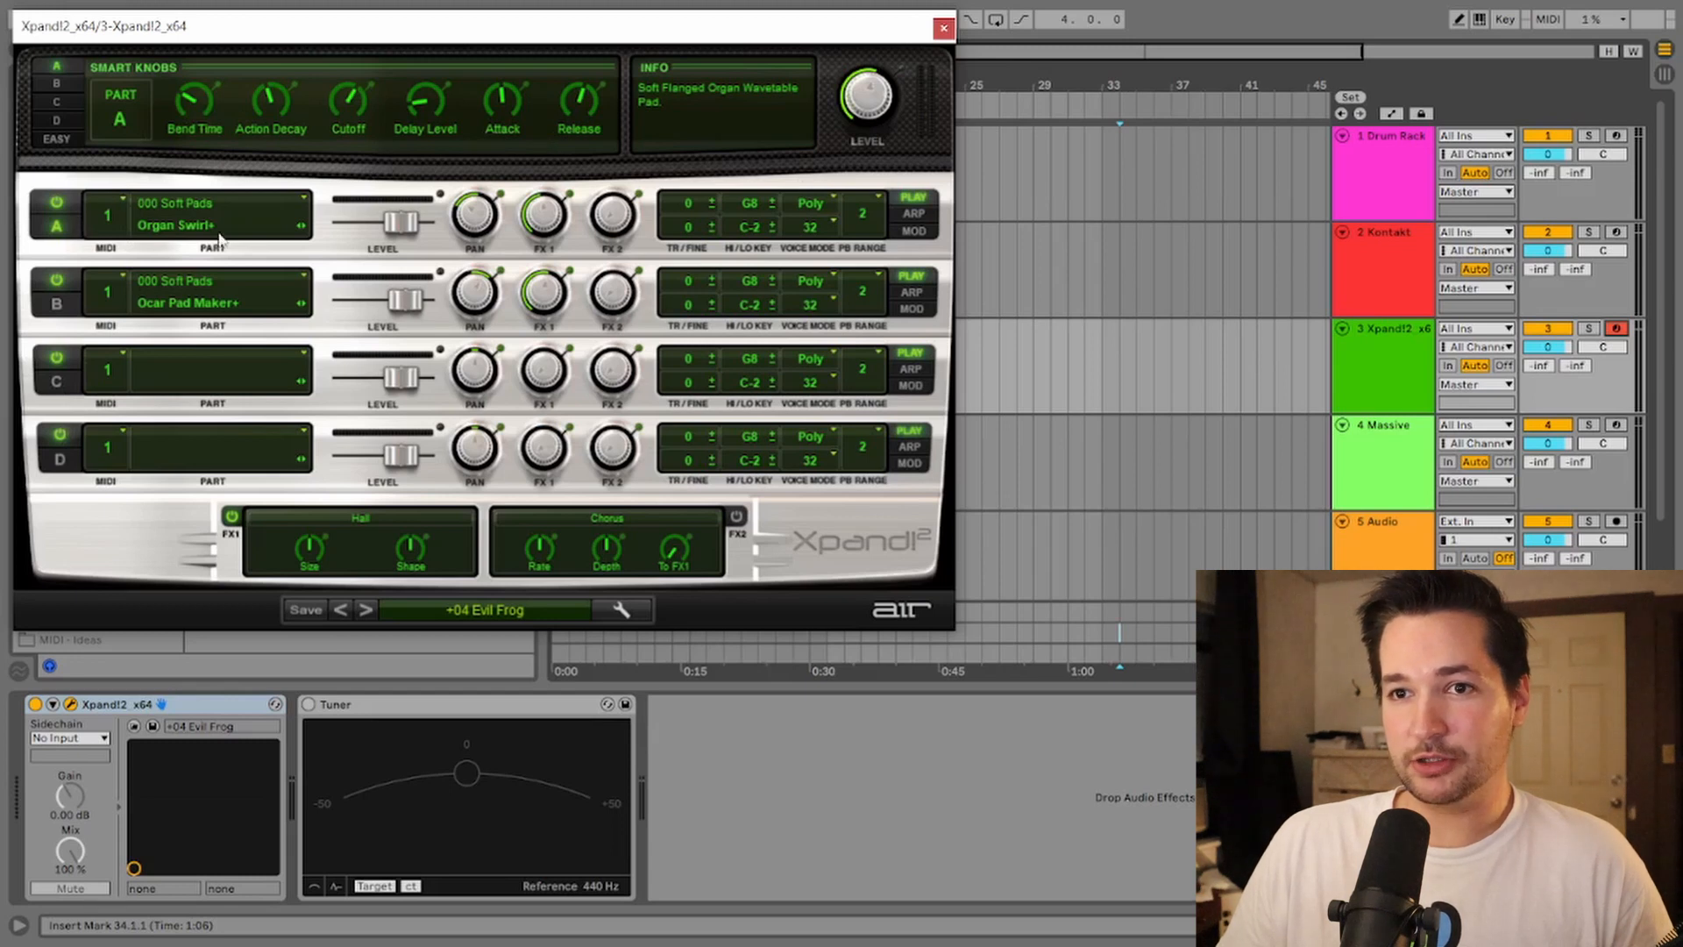
Step Part A forward through the Soft Pads patches, past Gentle Pulser, Kapow Pad and Massive Pad, to Noise Band 1.
left_click(304, 230)
left_click(304, 229)
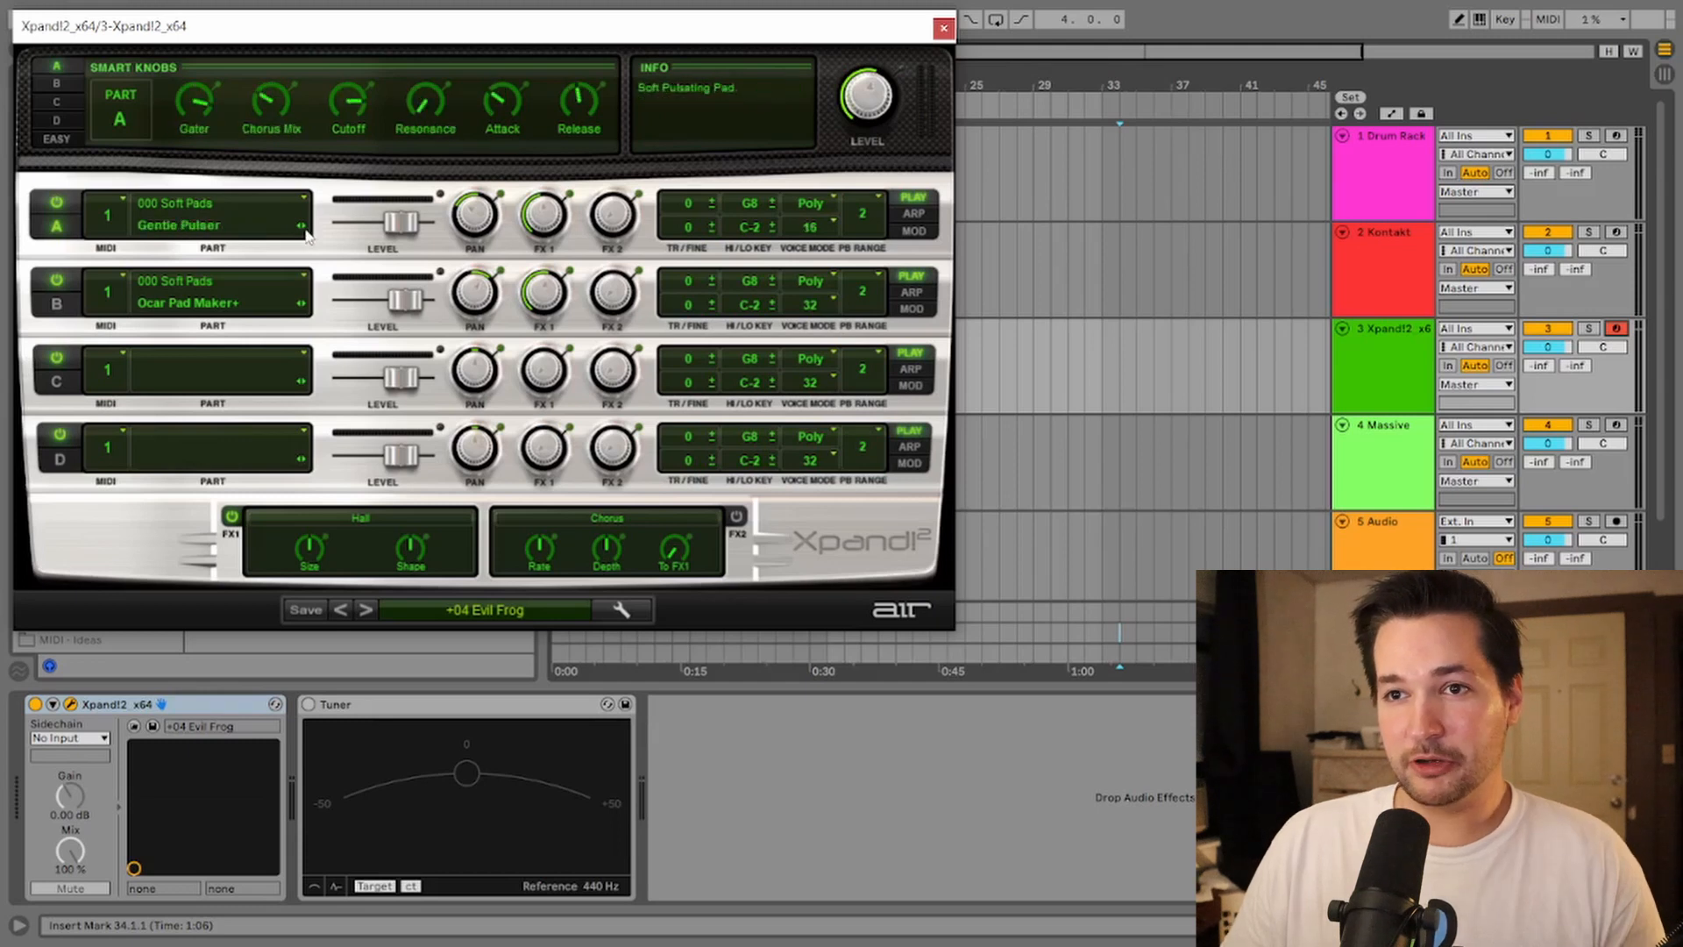
left_click(304, 230)
left_click(304, 229)
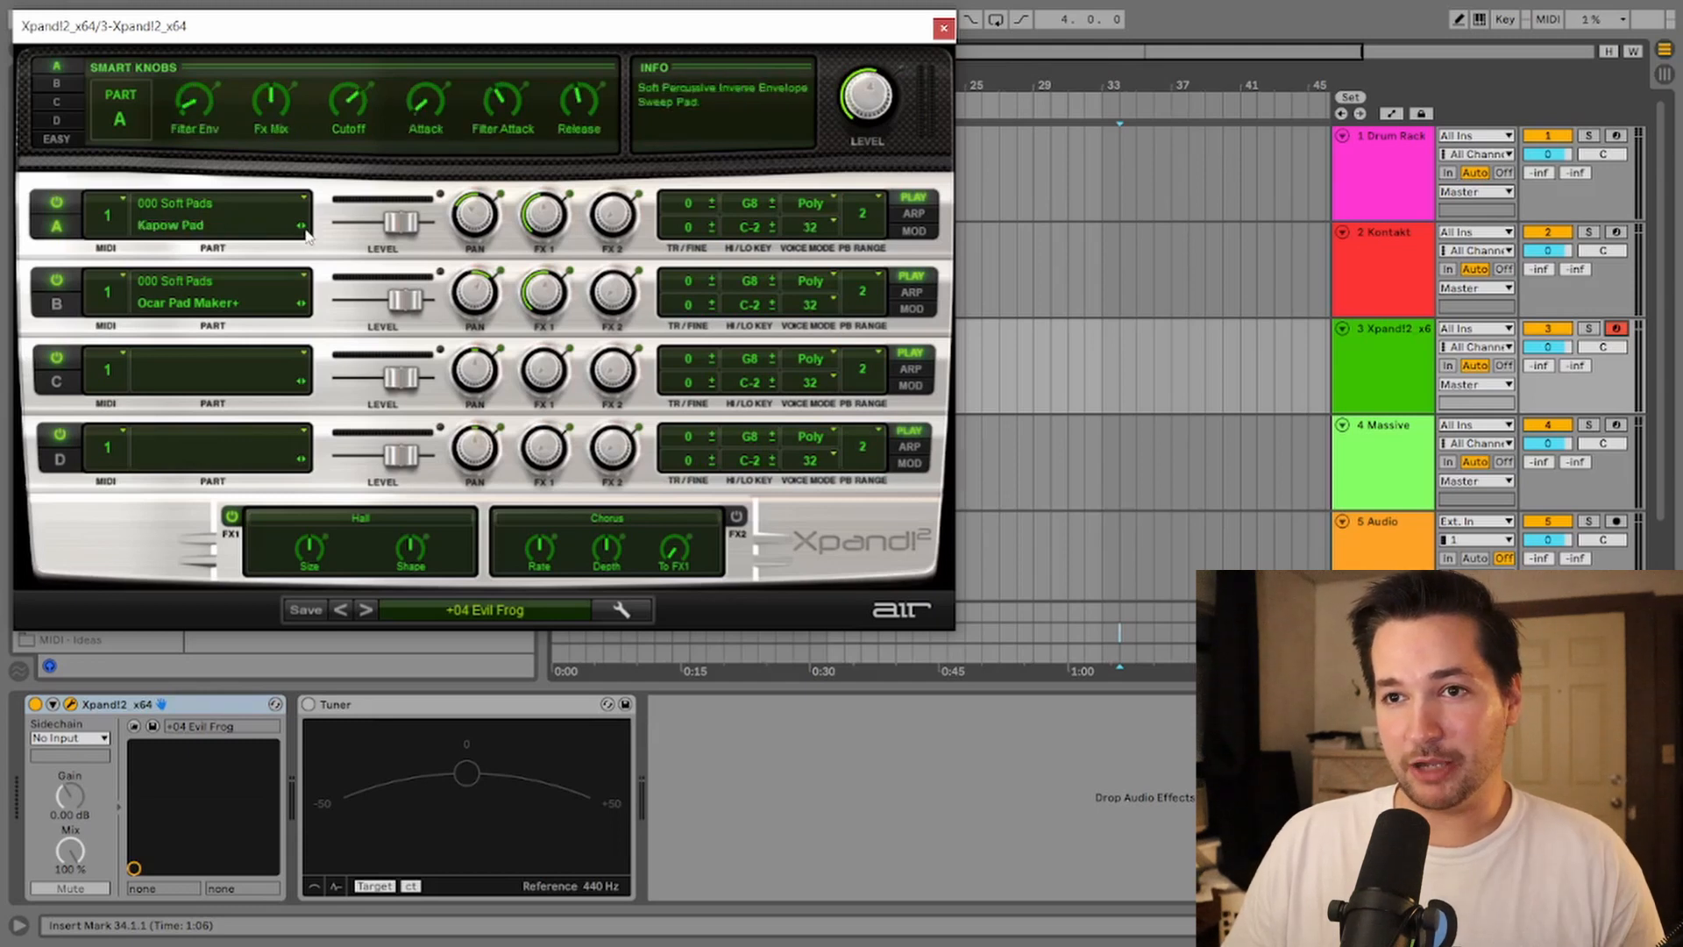
left_click(304, 230)
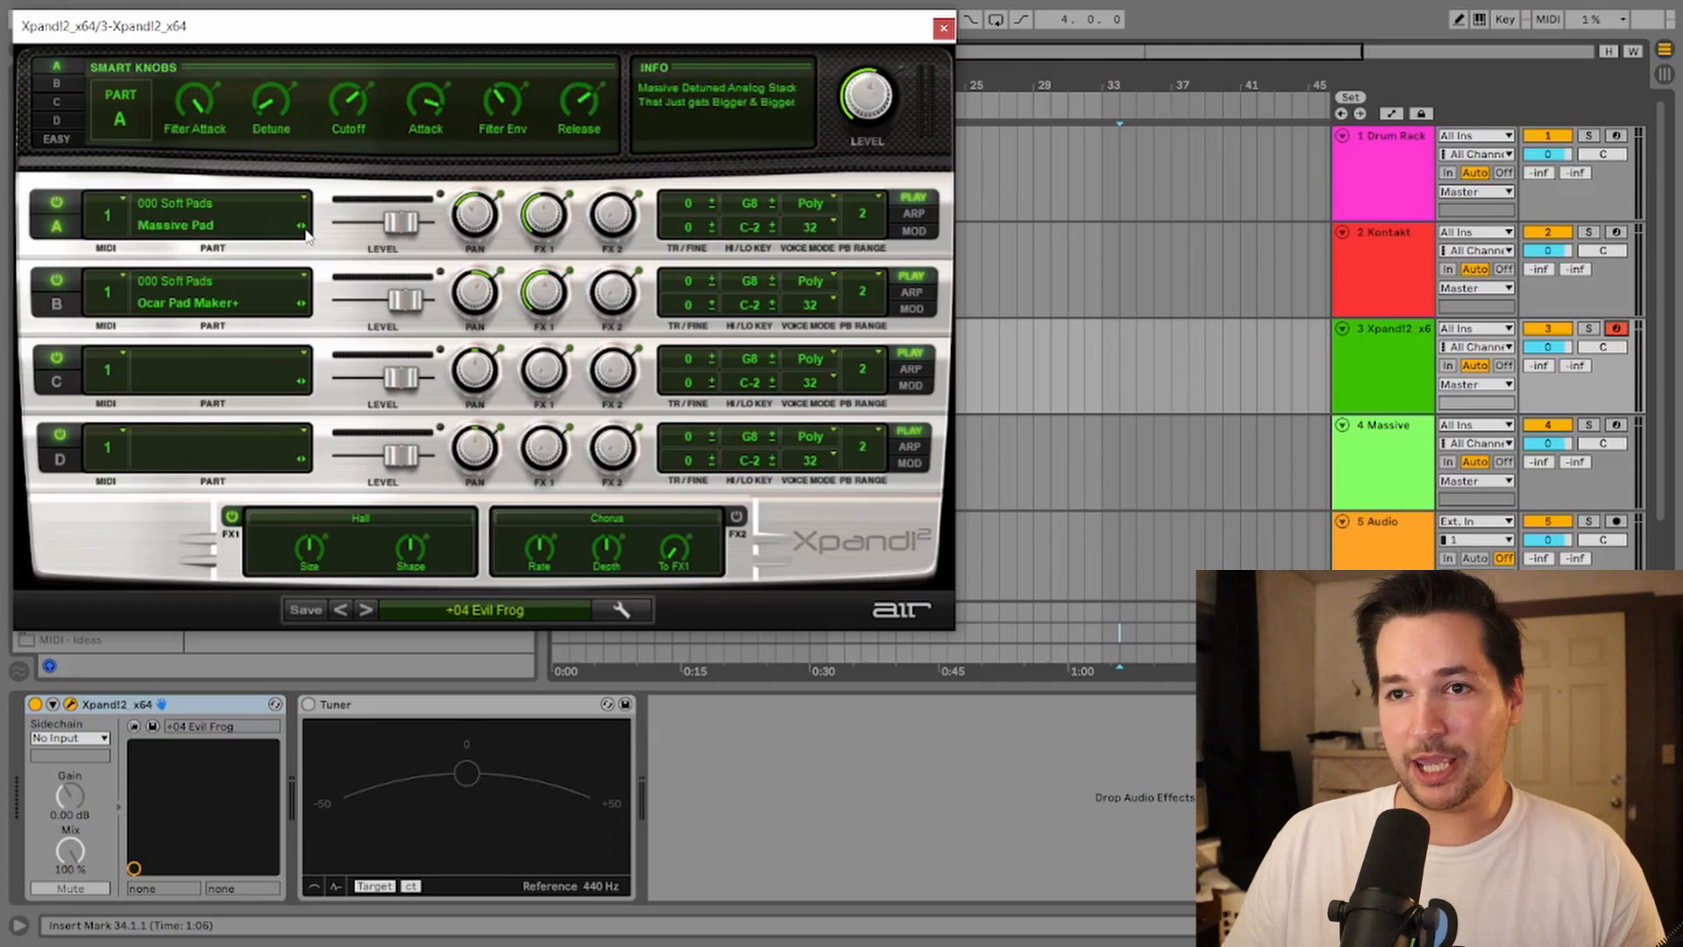
left_click(304, 230)
left_click(304, 230)
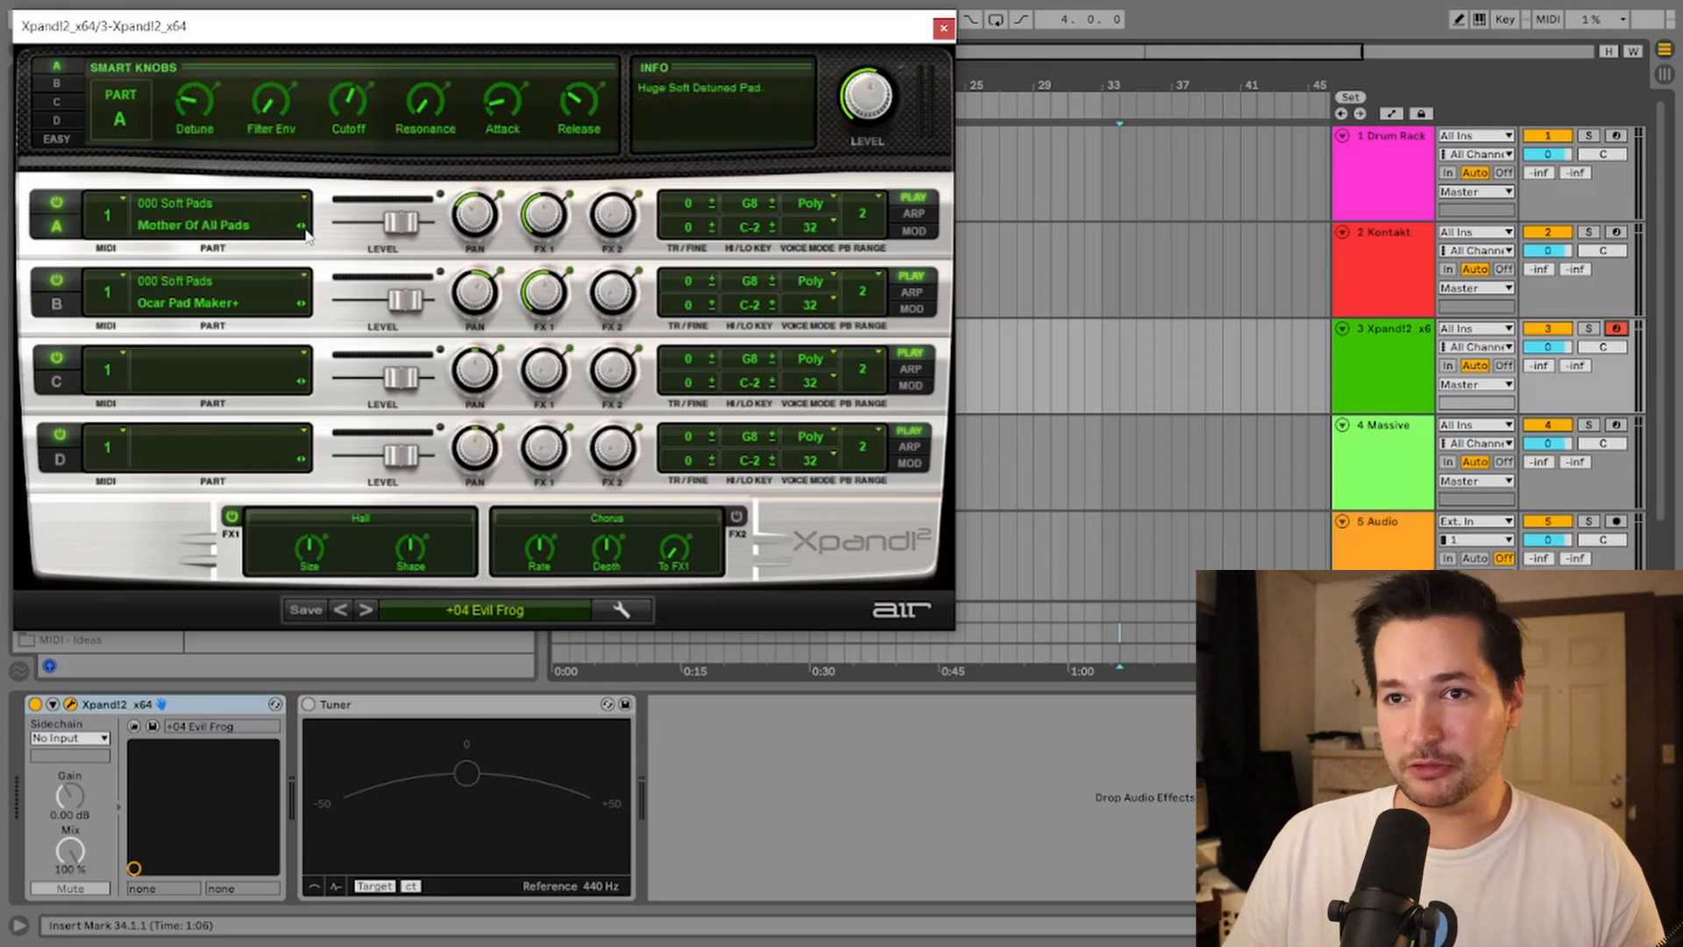
left_click(304, 230)
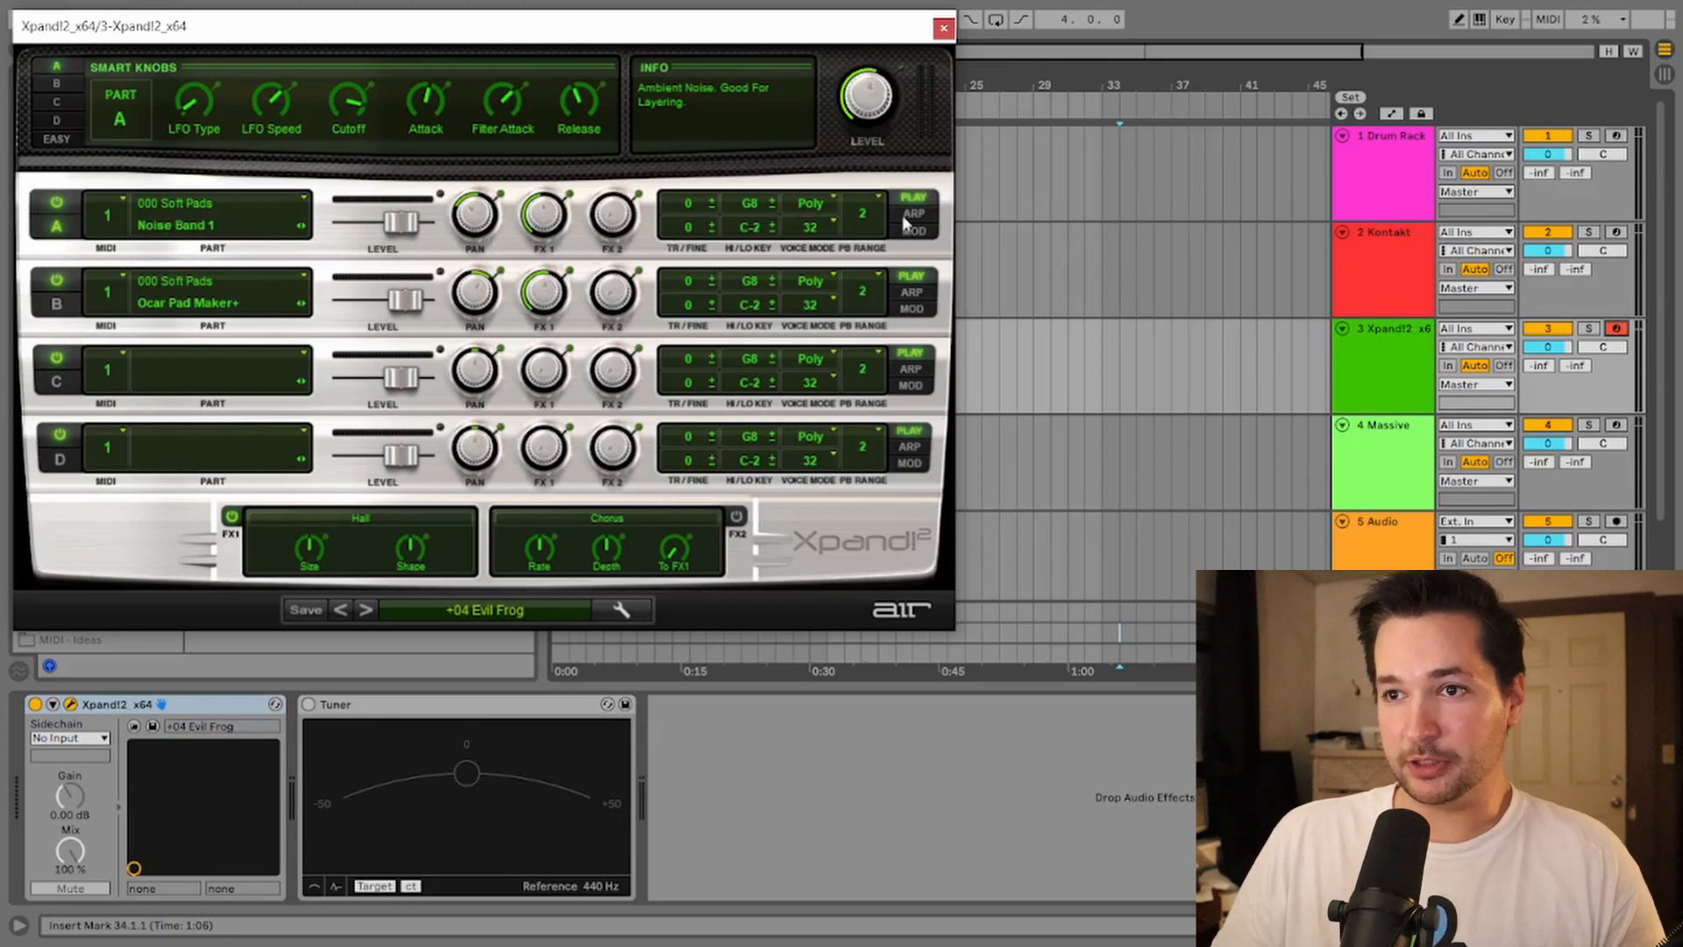
Raise Part A's level slightly and try out its FX 1 and FX 2 send amounts.
left_click_drag(400, 222, 406, 222)
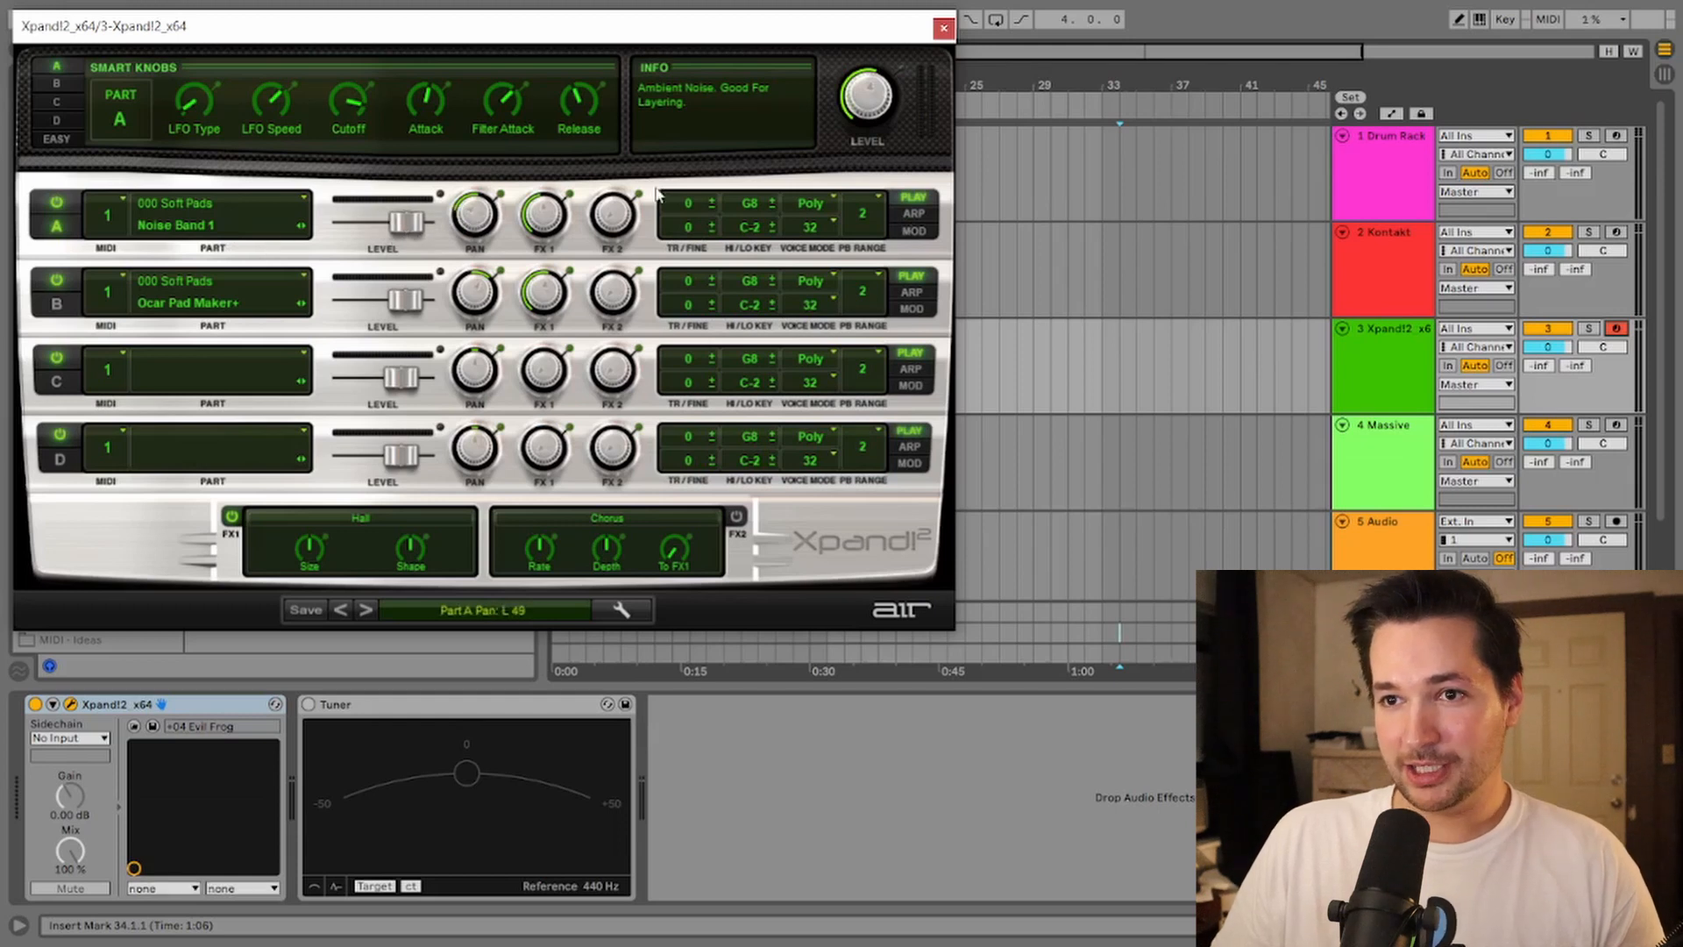
left_click_drag(545, 215, 619, 128)
left_click_drag(608, 209, 616, 267)
left_click_drag(537, 211, 536, 253)
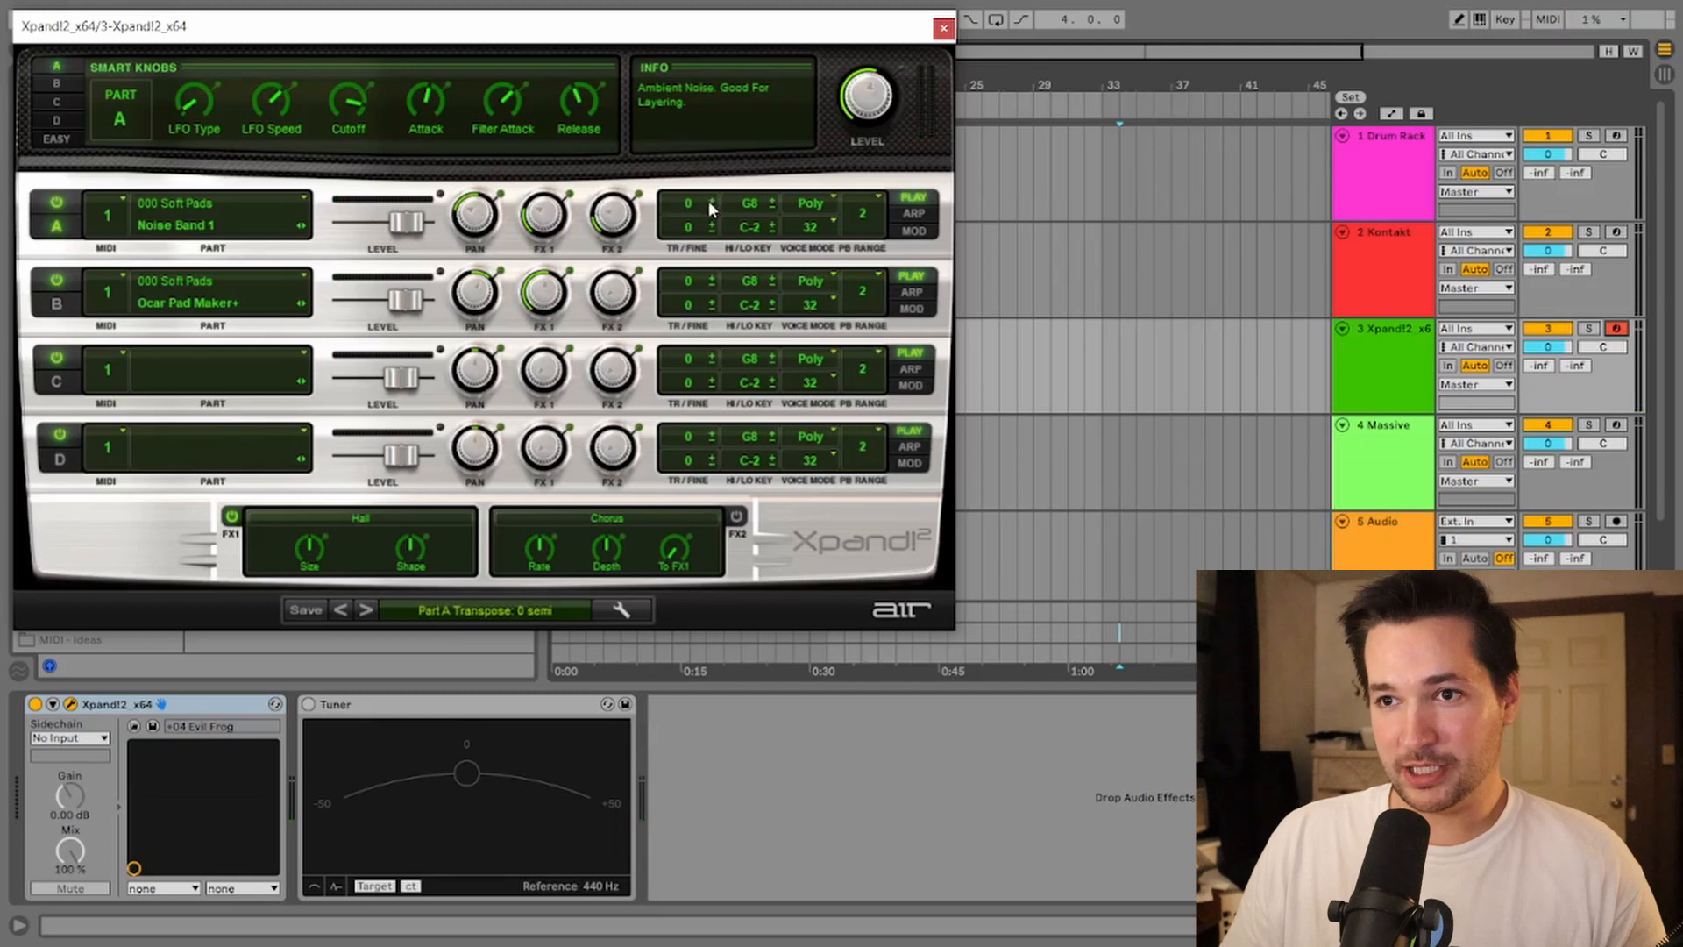
Transpose Part A up to +3 semitones and try adjusting its fine tuning.
left_click(711, 201)
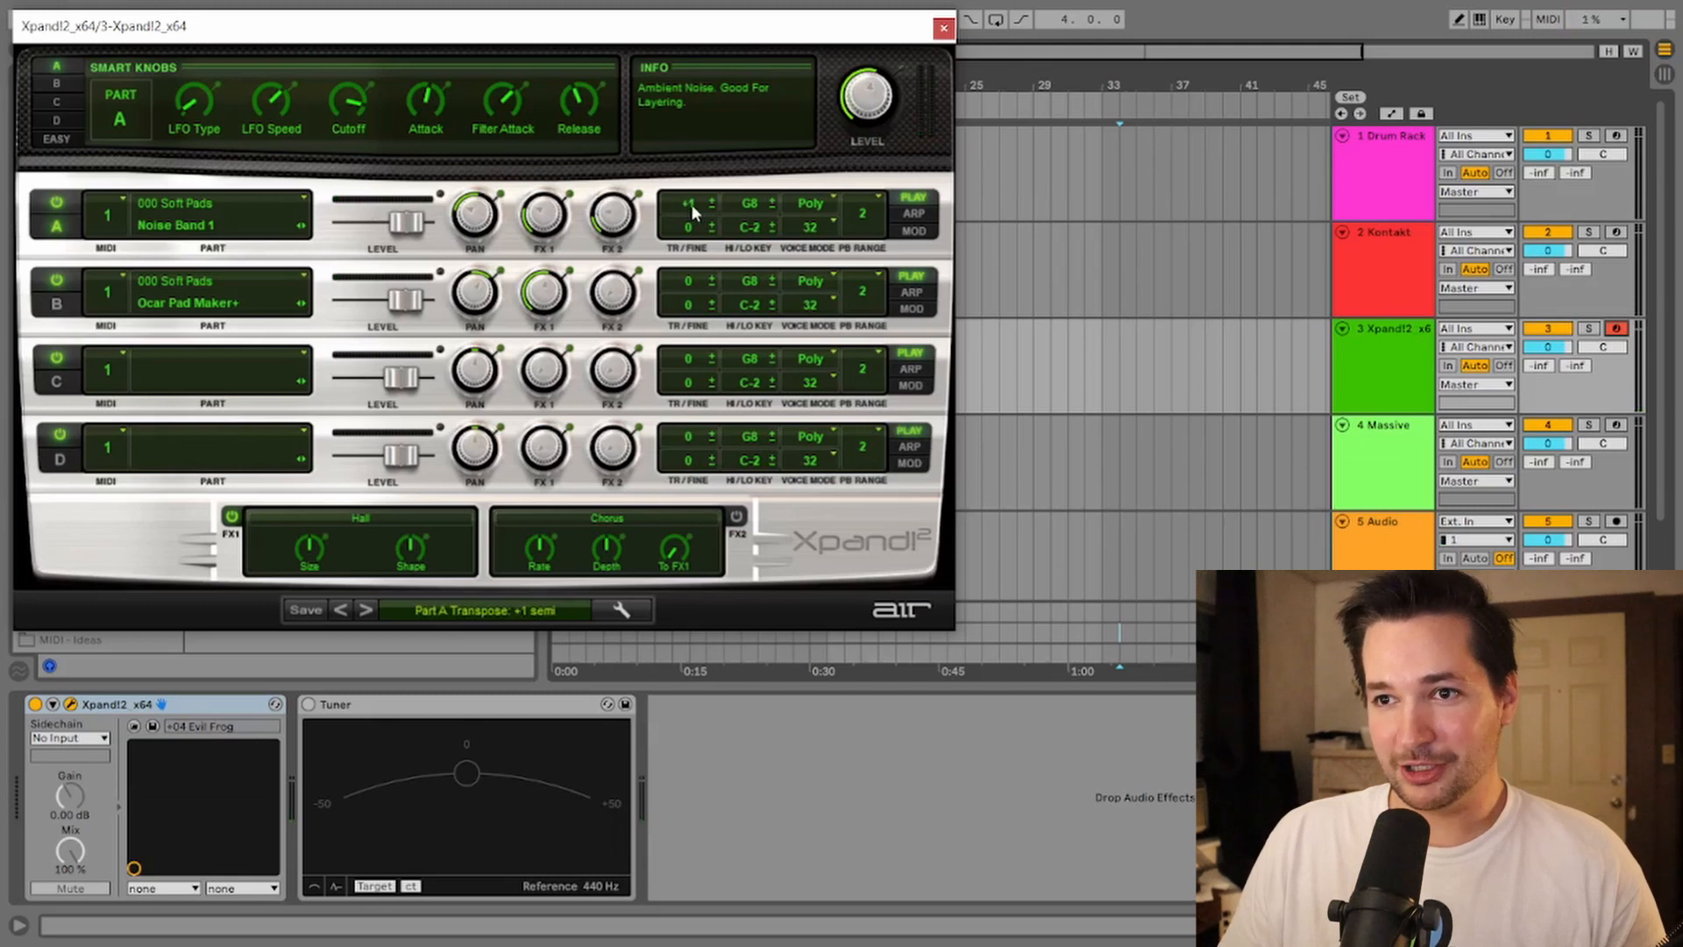
scroll(692, 204, "up", 2)
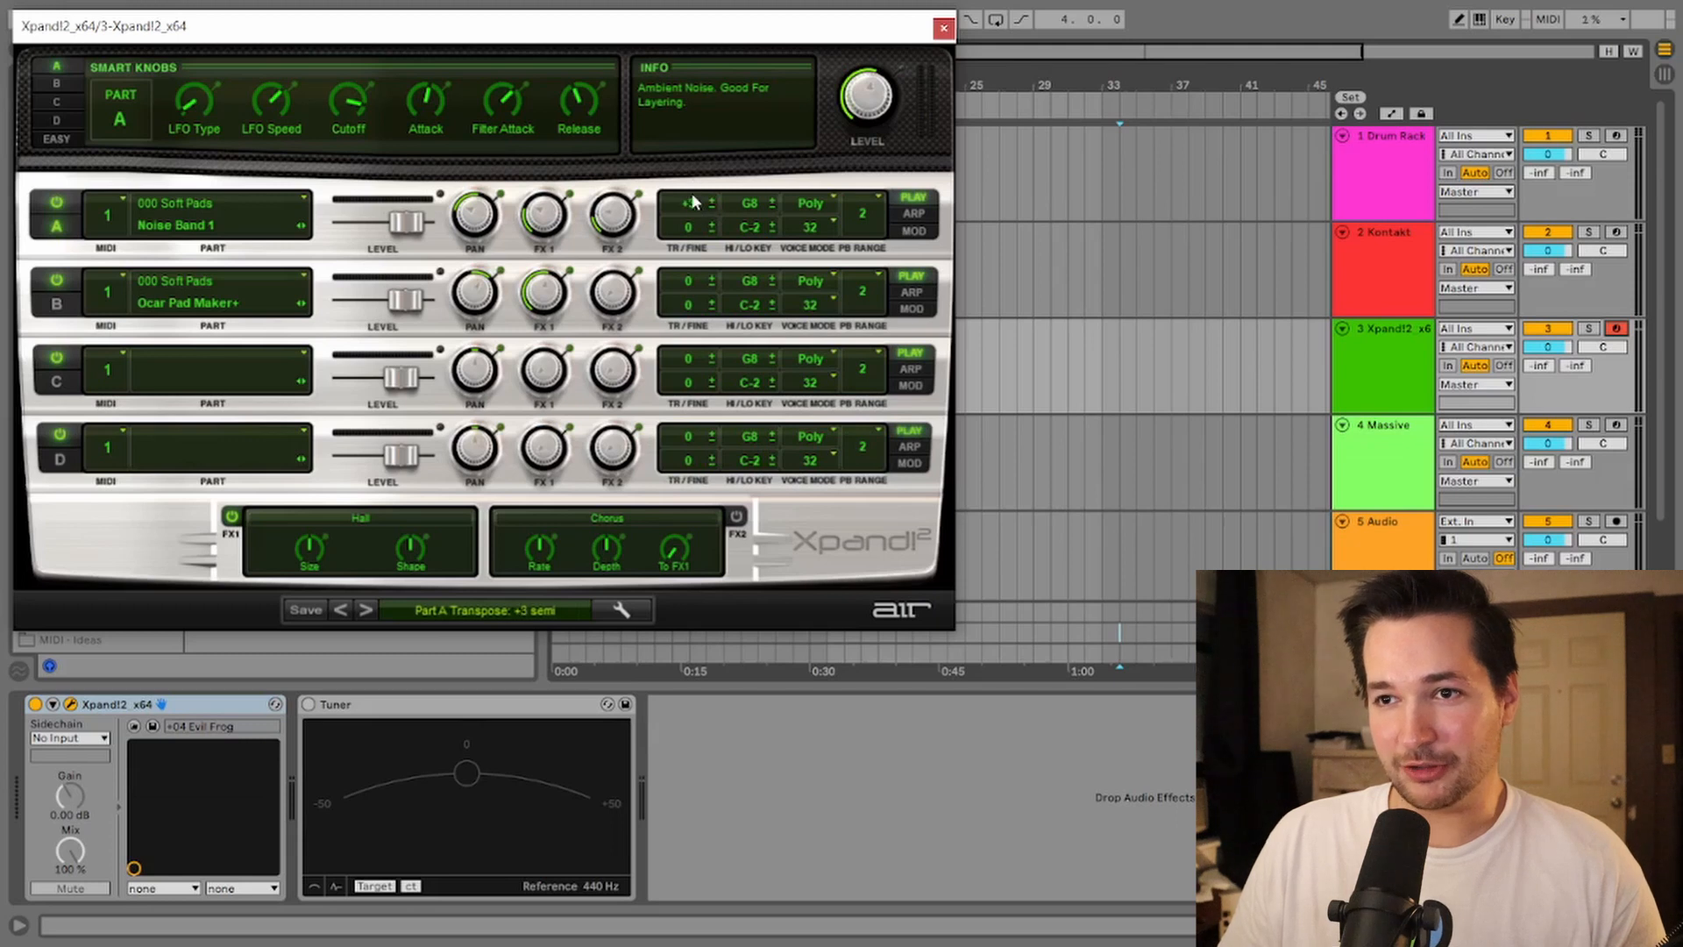
left_click_drag(691, 201, 693, 227)
scroll(693, 231, "up", 5)
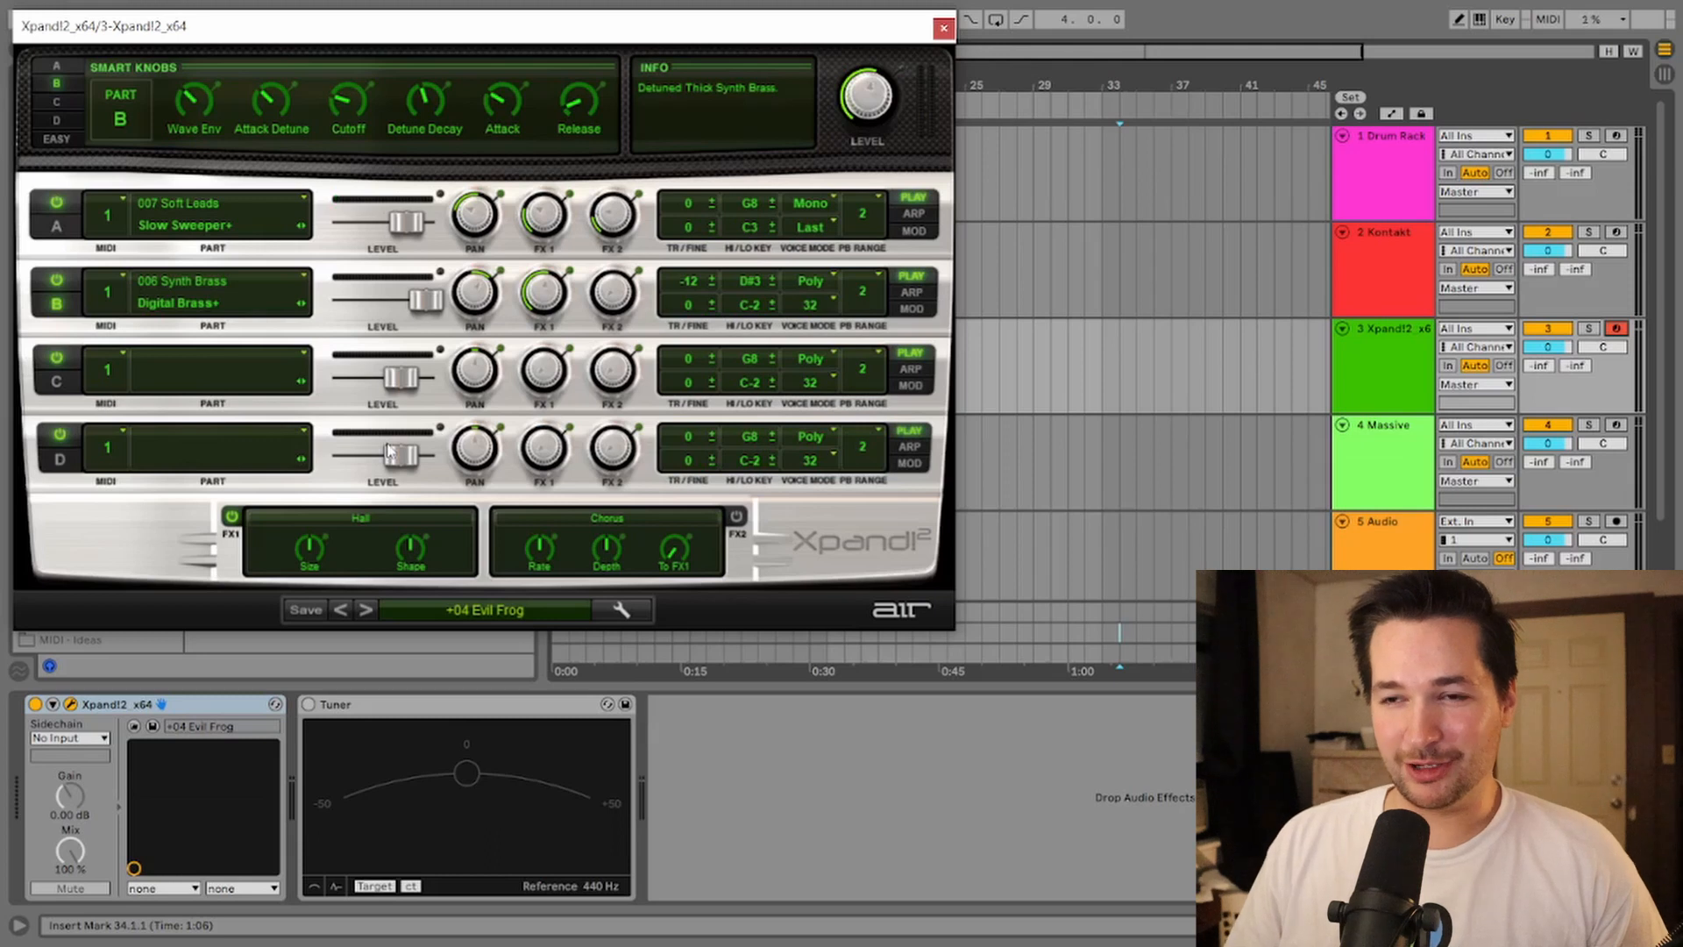
Try different low key limits for Part A's Slow Sweeper+ patch, ranging from C2 up to F3.
scroll(750, 227, "down", 1)
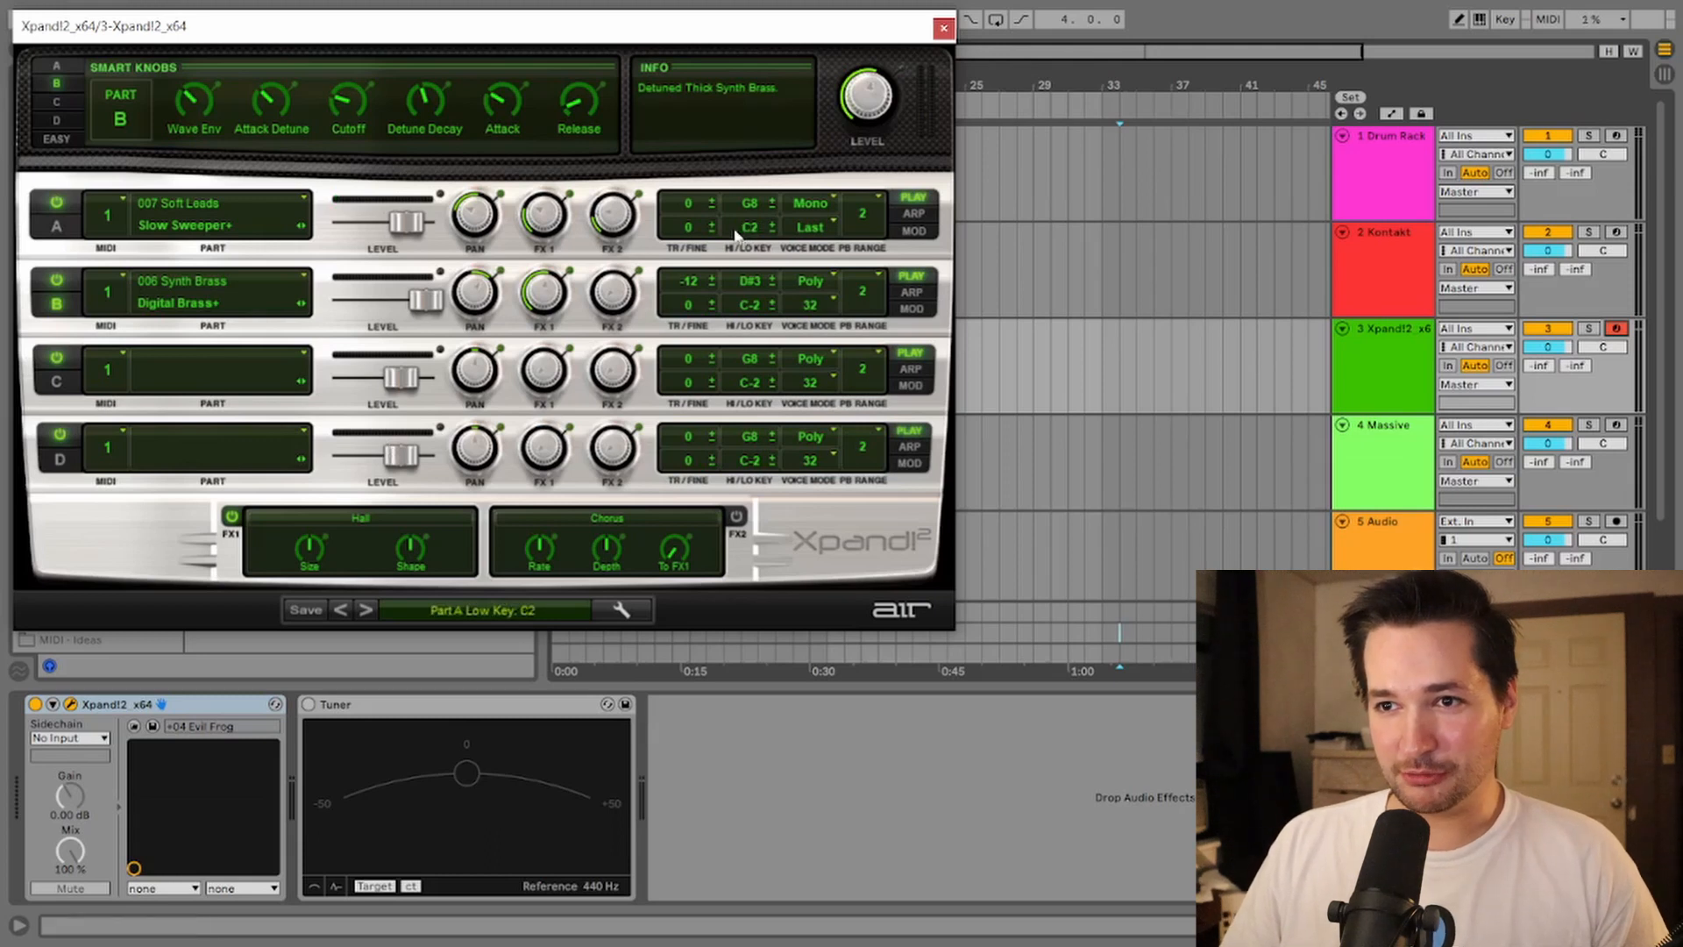
scroll(740, 230, "up", 14)
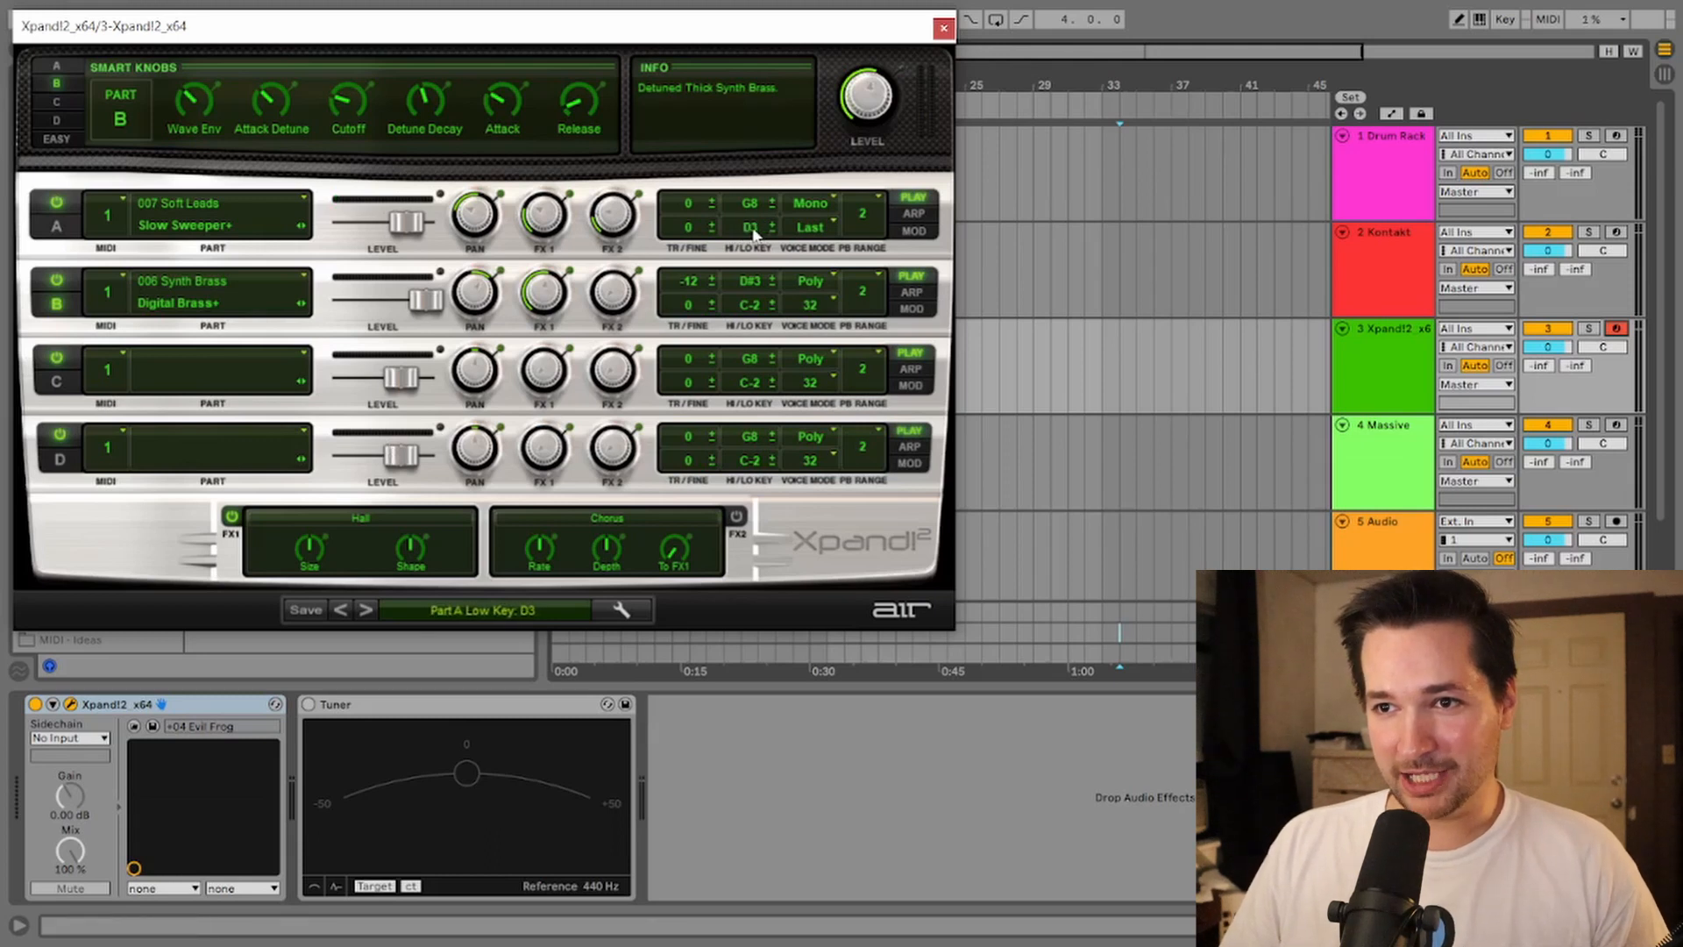
scroll(754, 232, "up", 3)
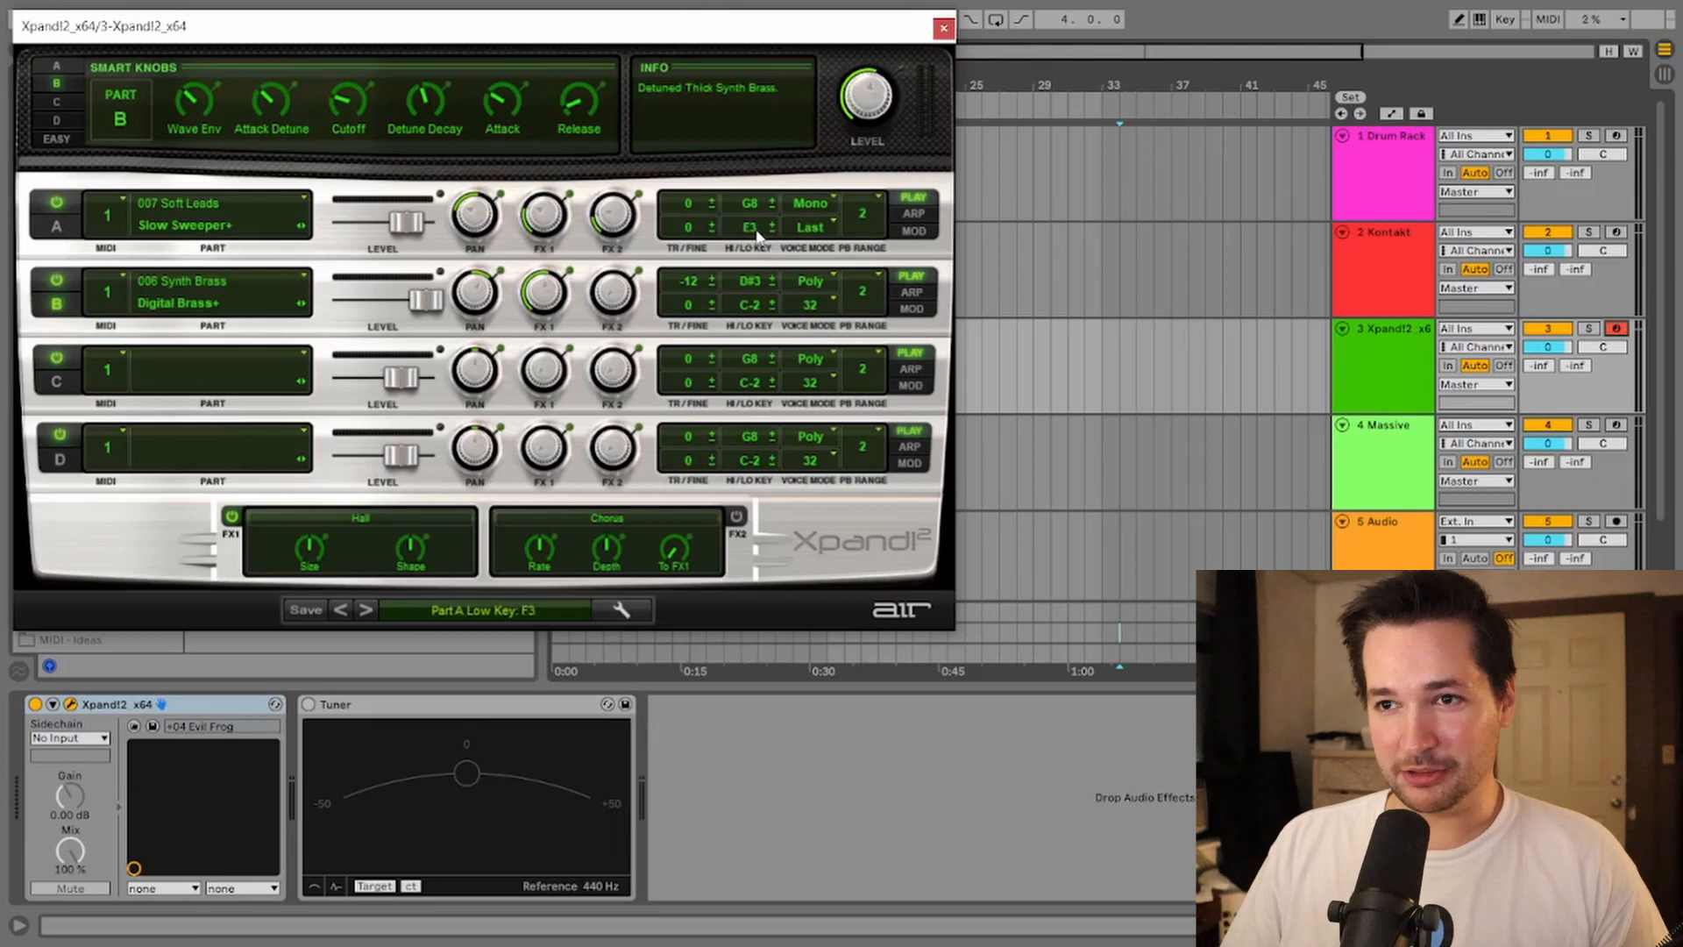
scroll(760, 235, "up", 2)
scroll(759, 230, "down", 7)
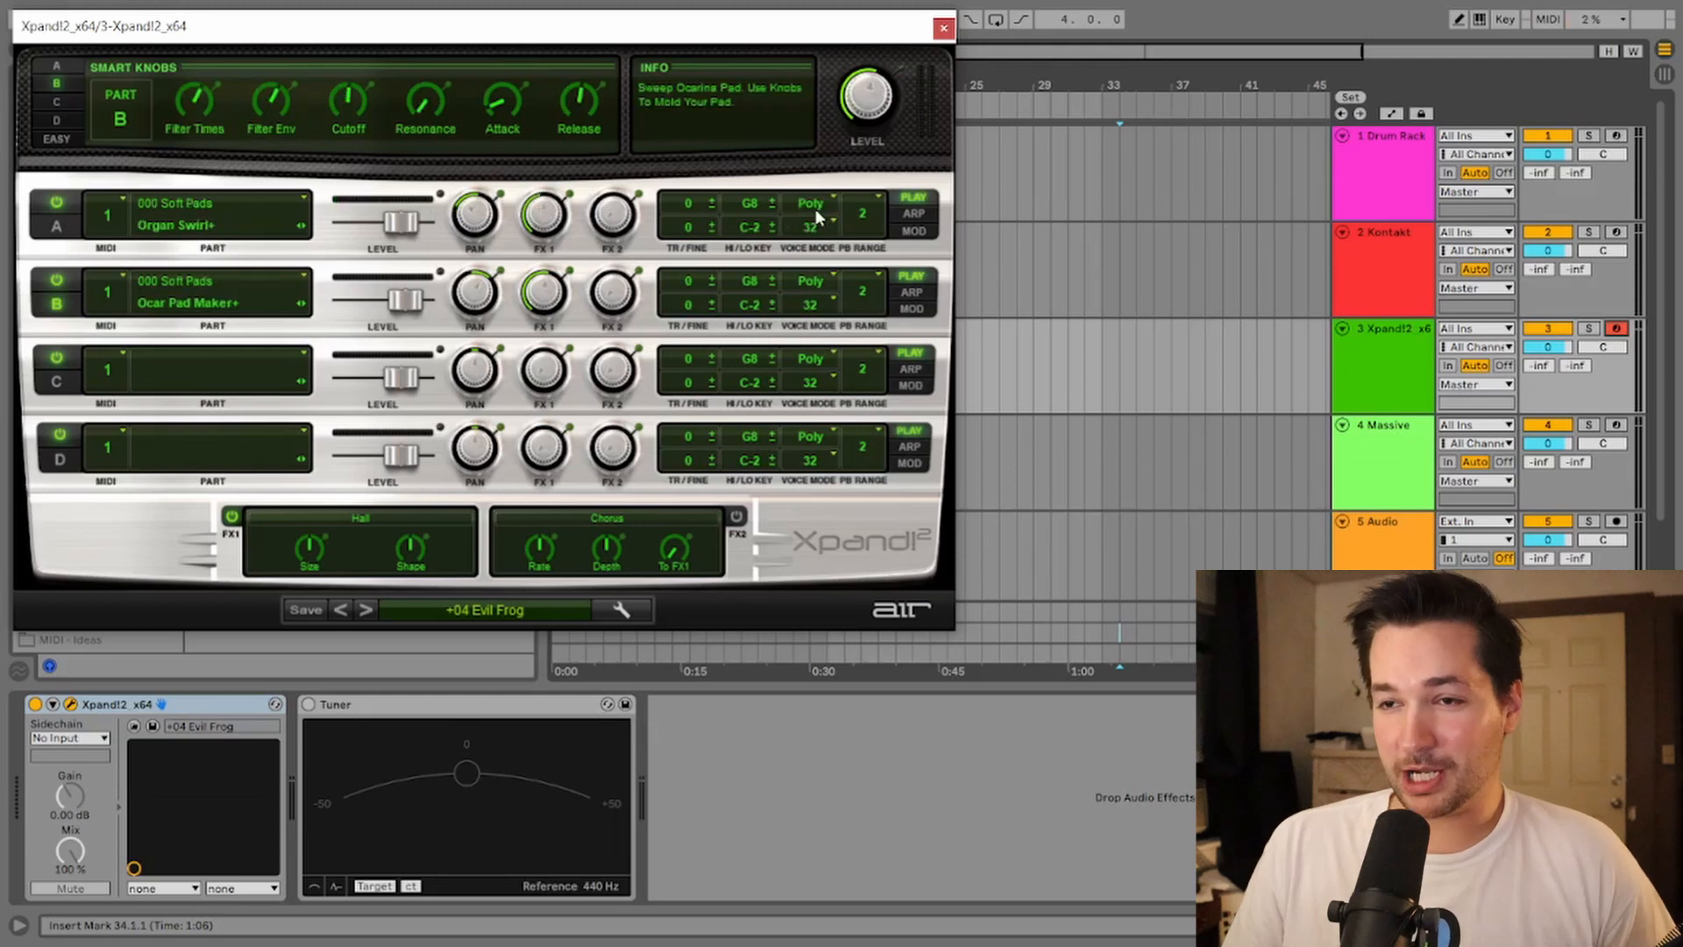
Review Part A's voice mode and voice count options, and choose 2 as its pitch bend range.
left_click(819, 211)
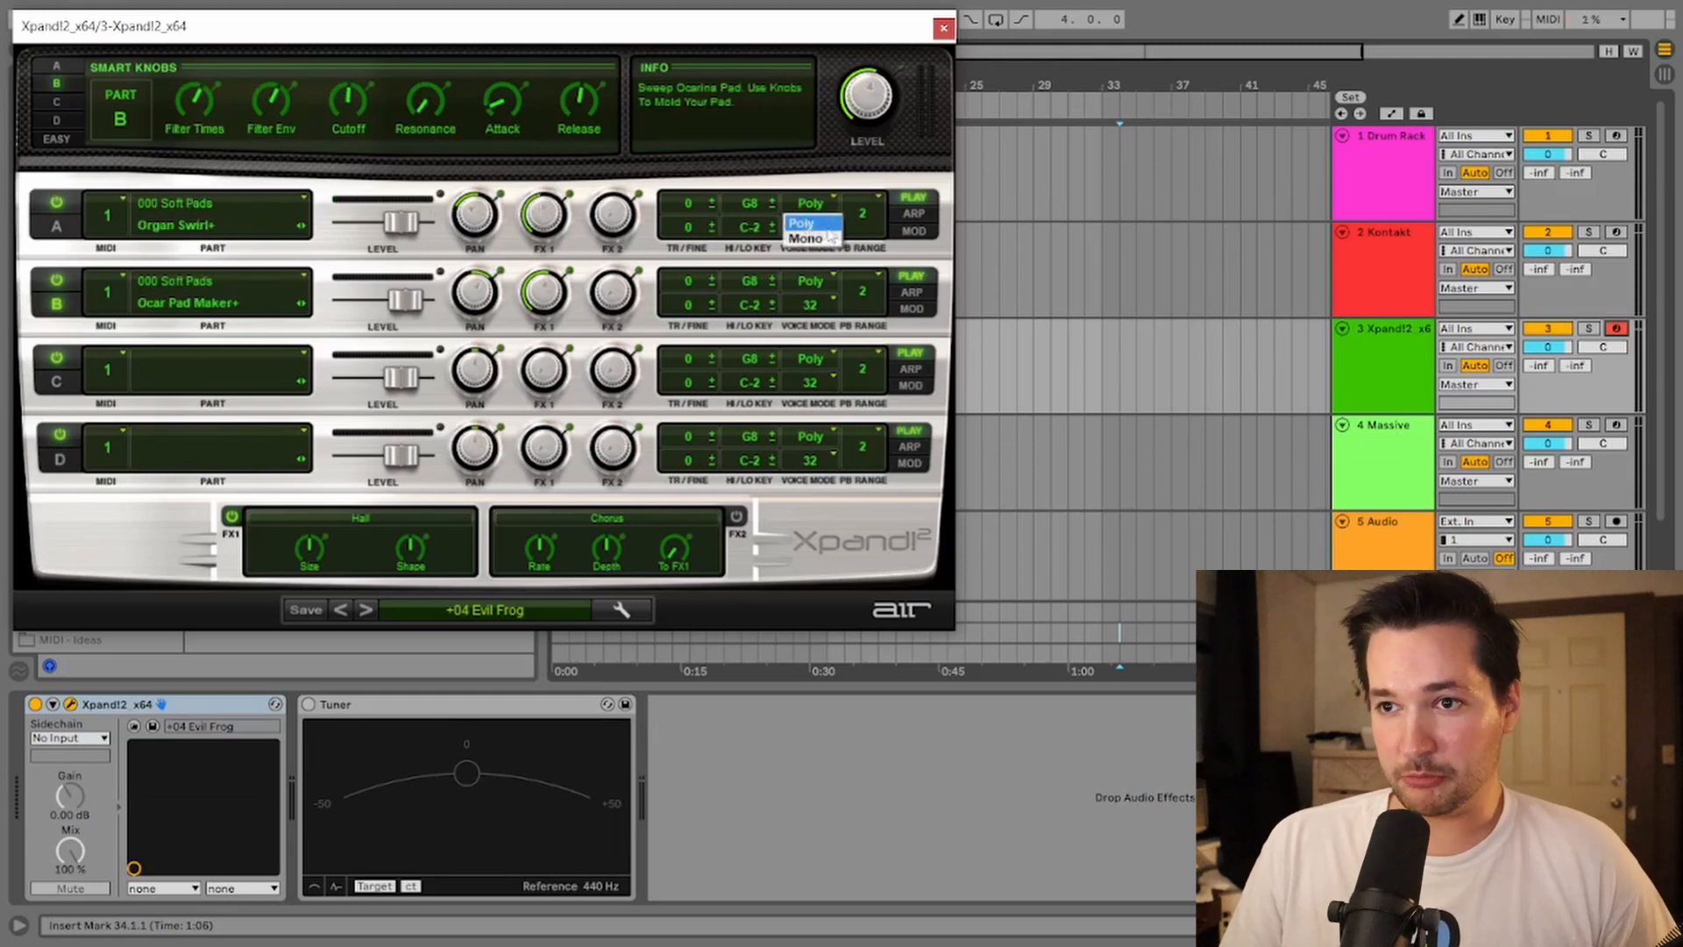
left_click(812, 240)
left_click(862, 213)
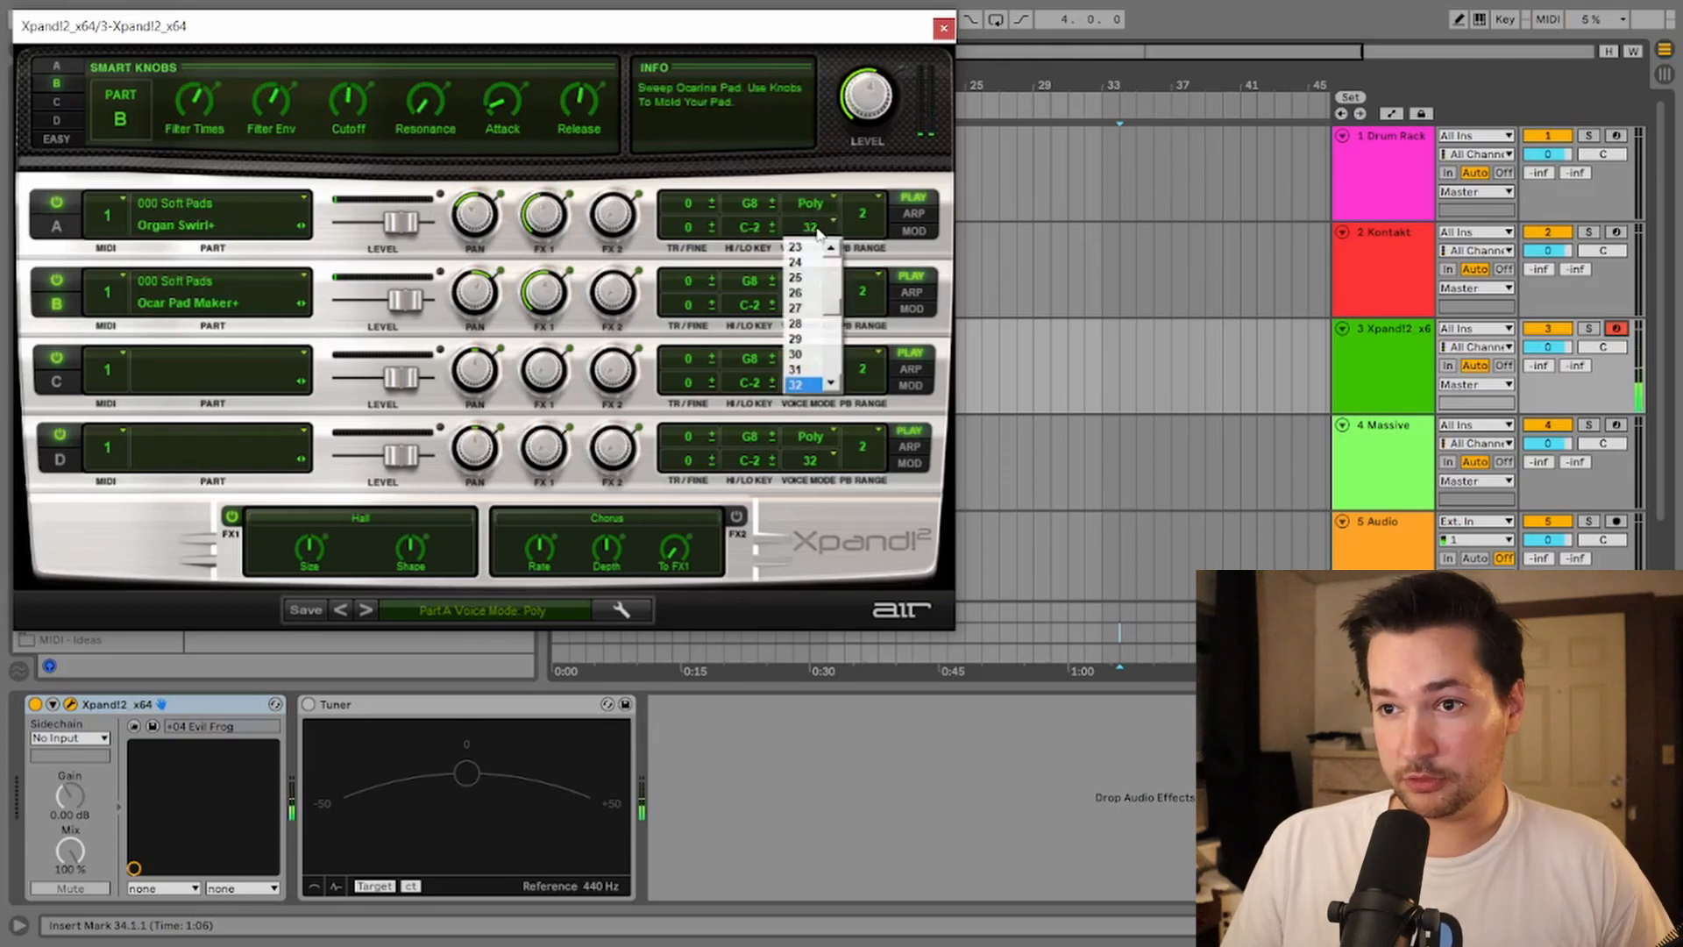
left_click(865, 217)
left_click(863, 217)
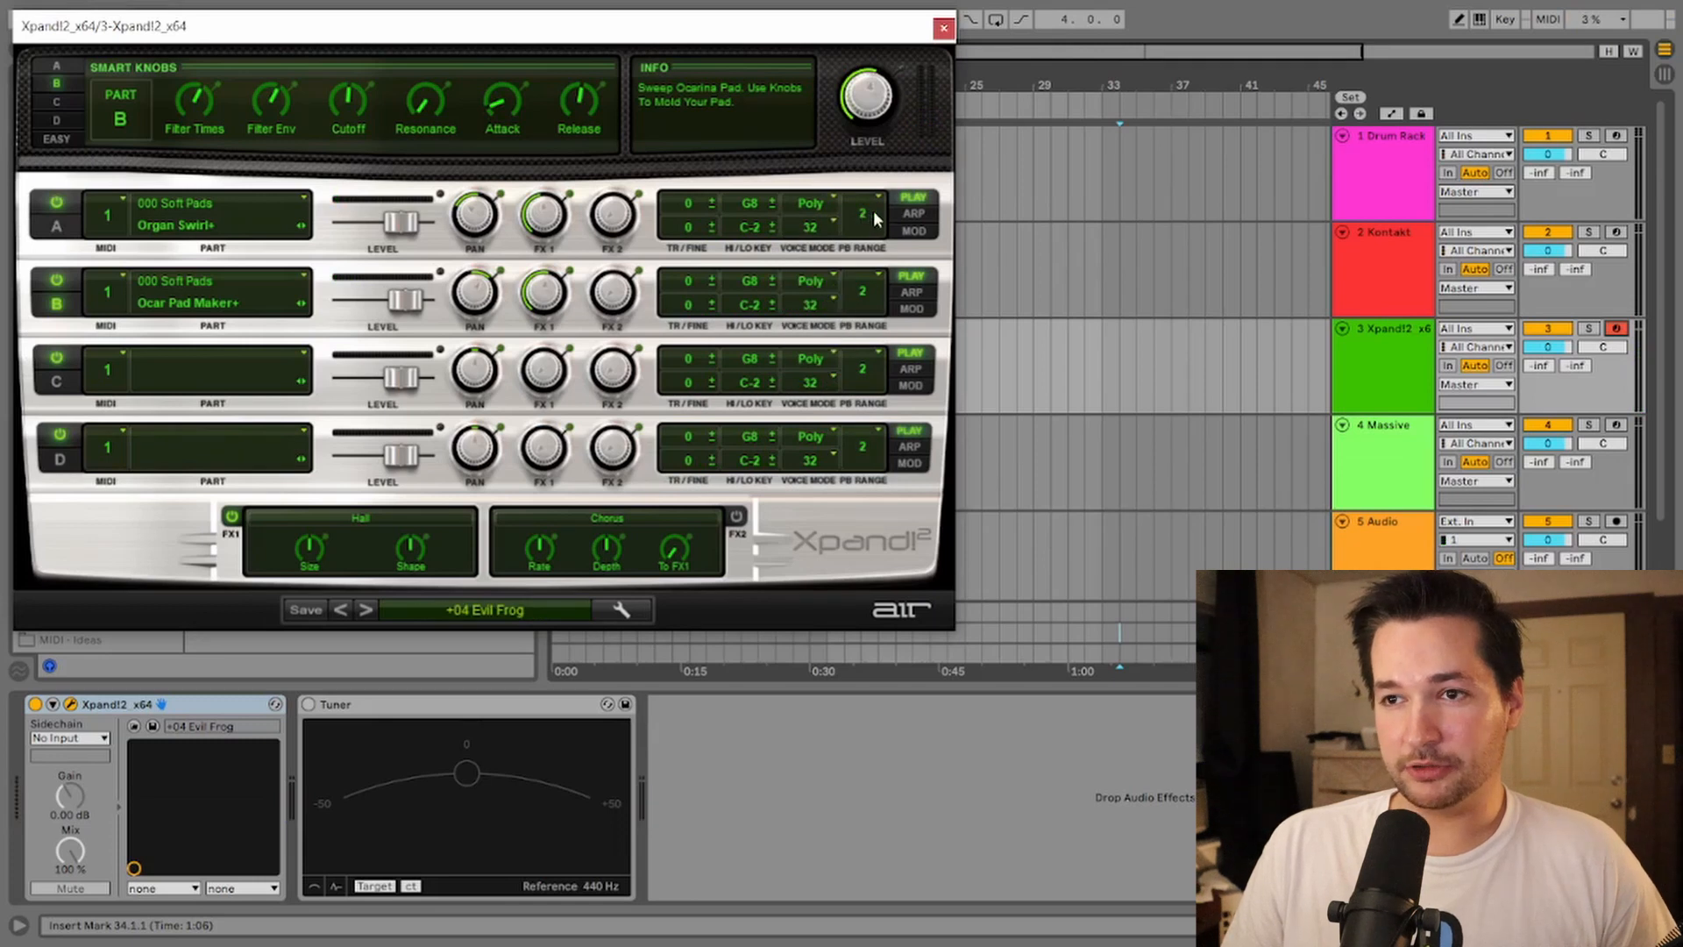
left_click(875, 218)
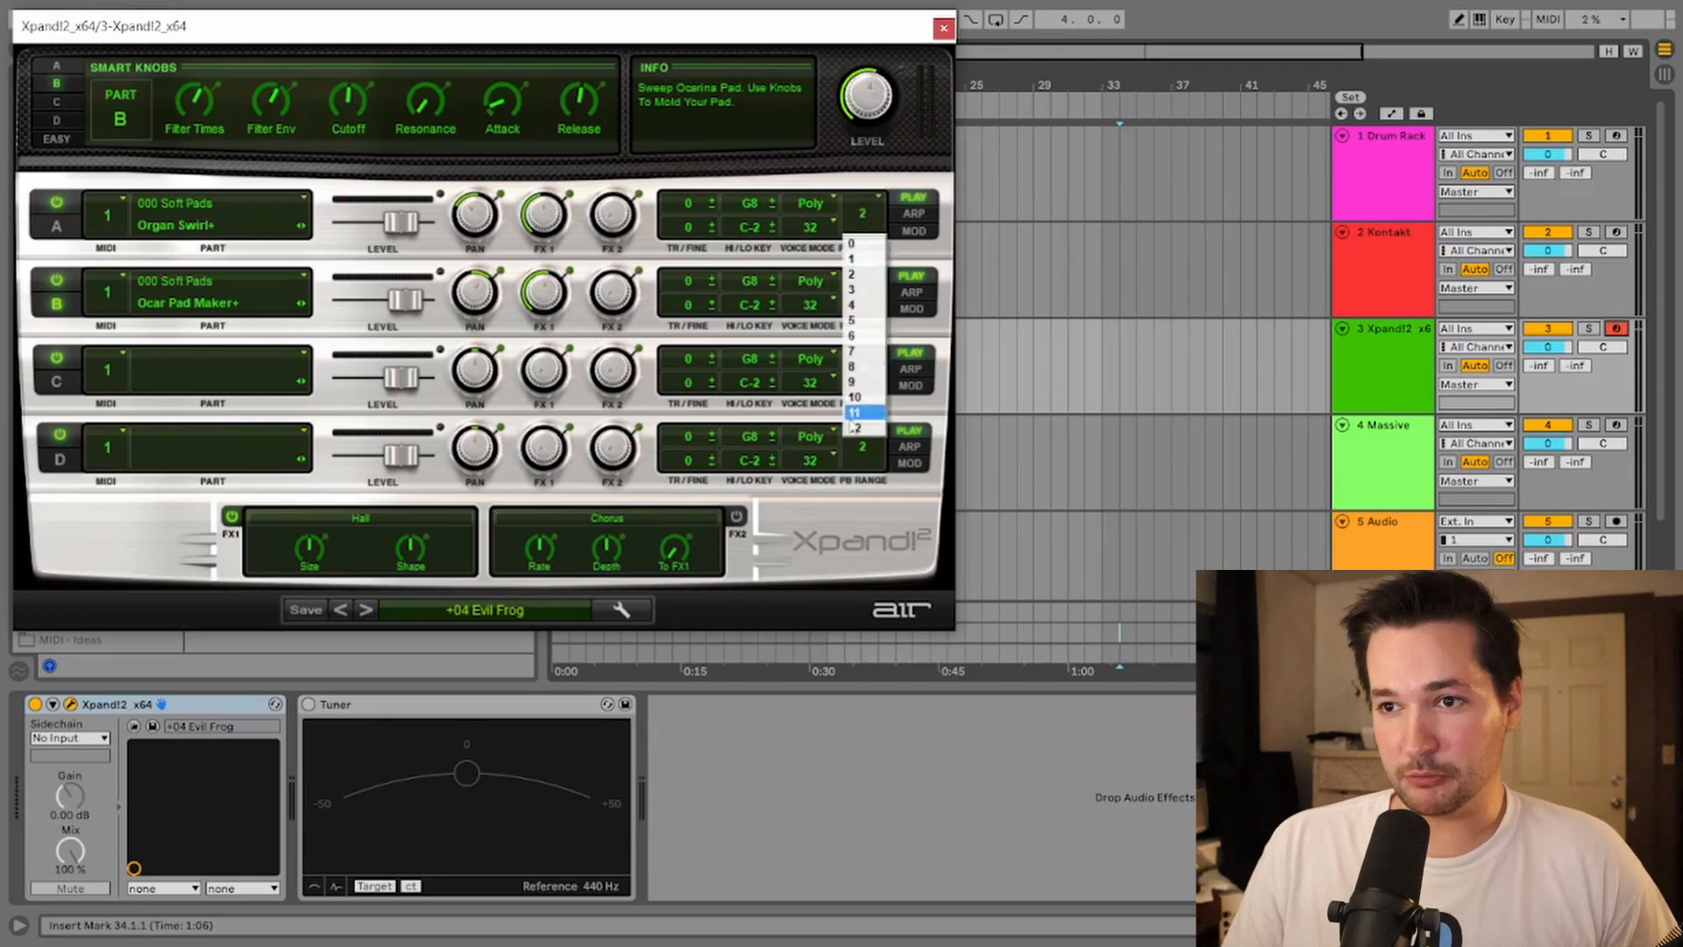
left_click(849, 274)
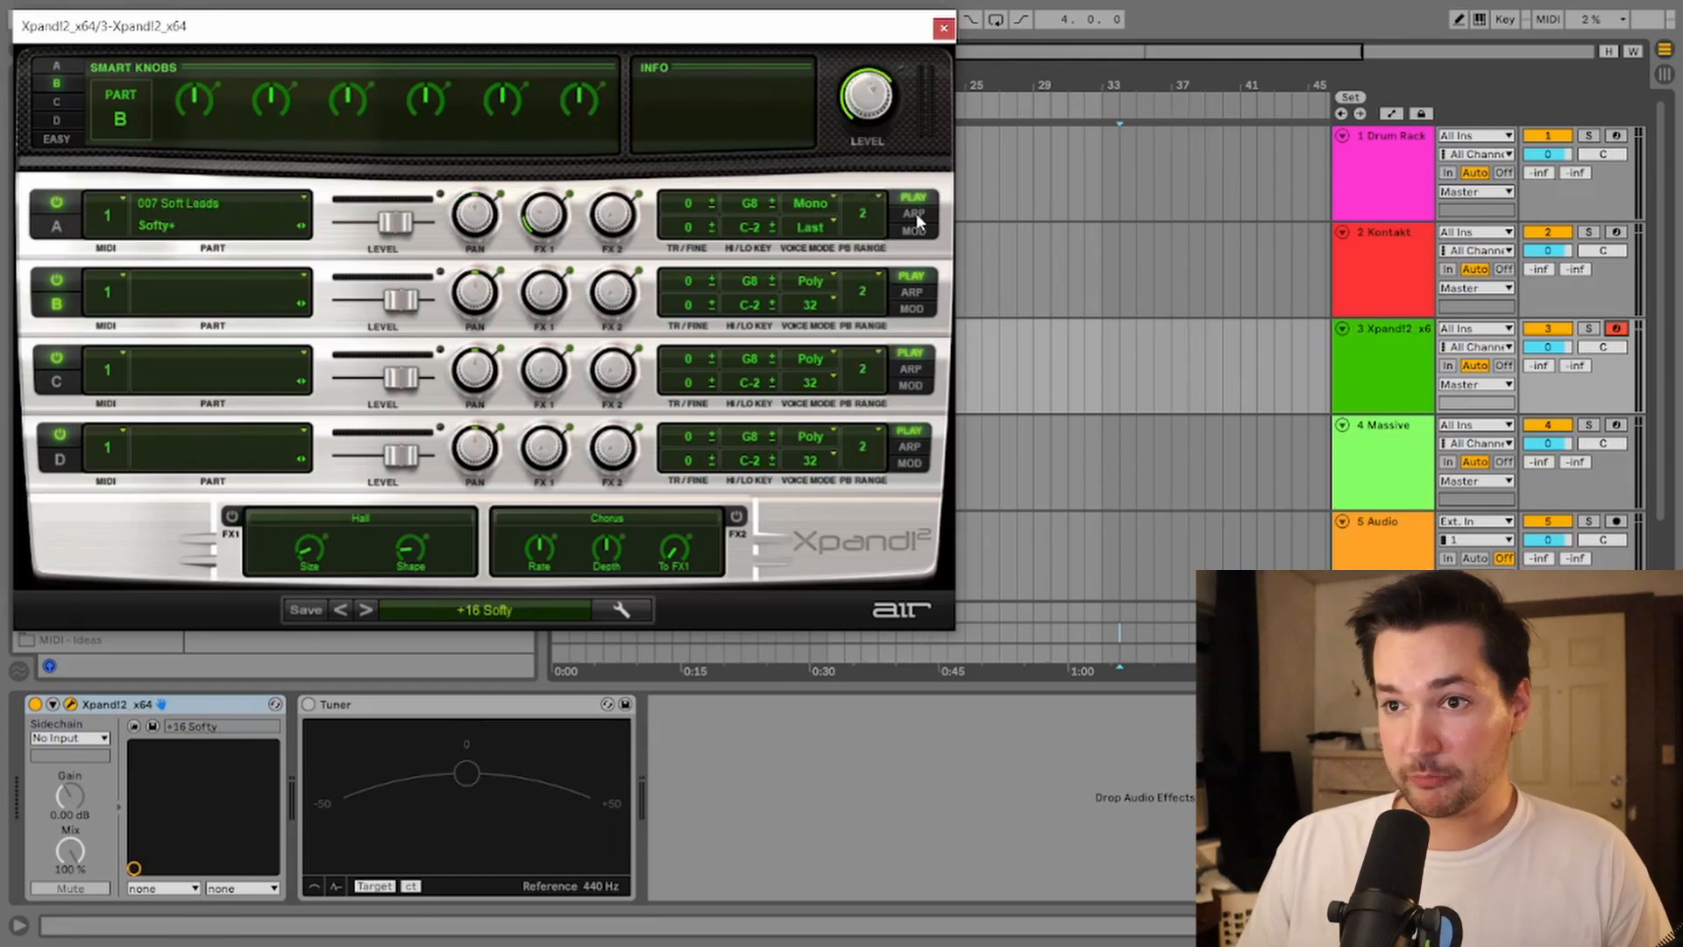
Show Part A's arpeggiator settings, switch the arpeggiator on, and turn latch on and back off.
left_click(916, 216)
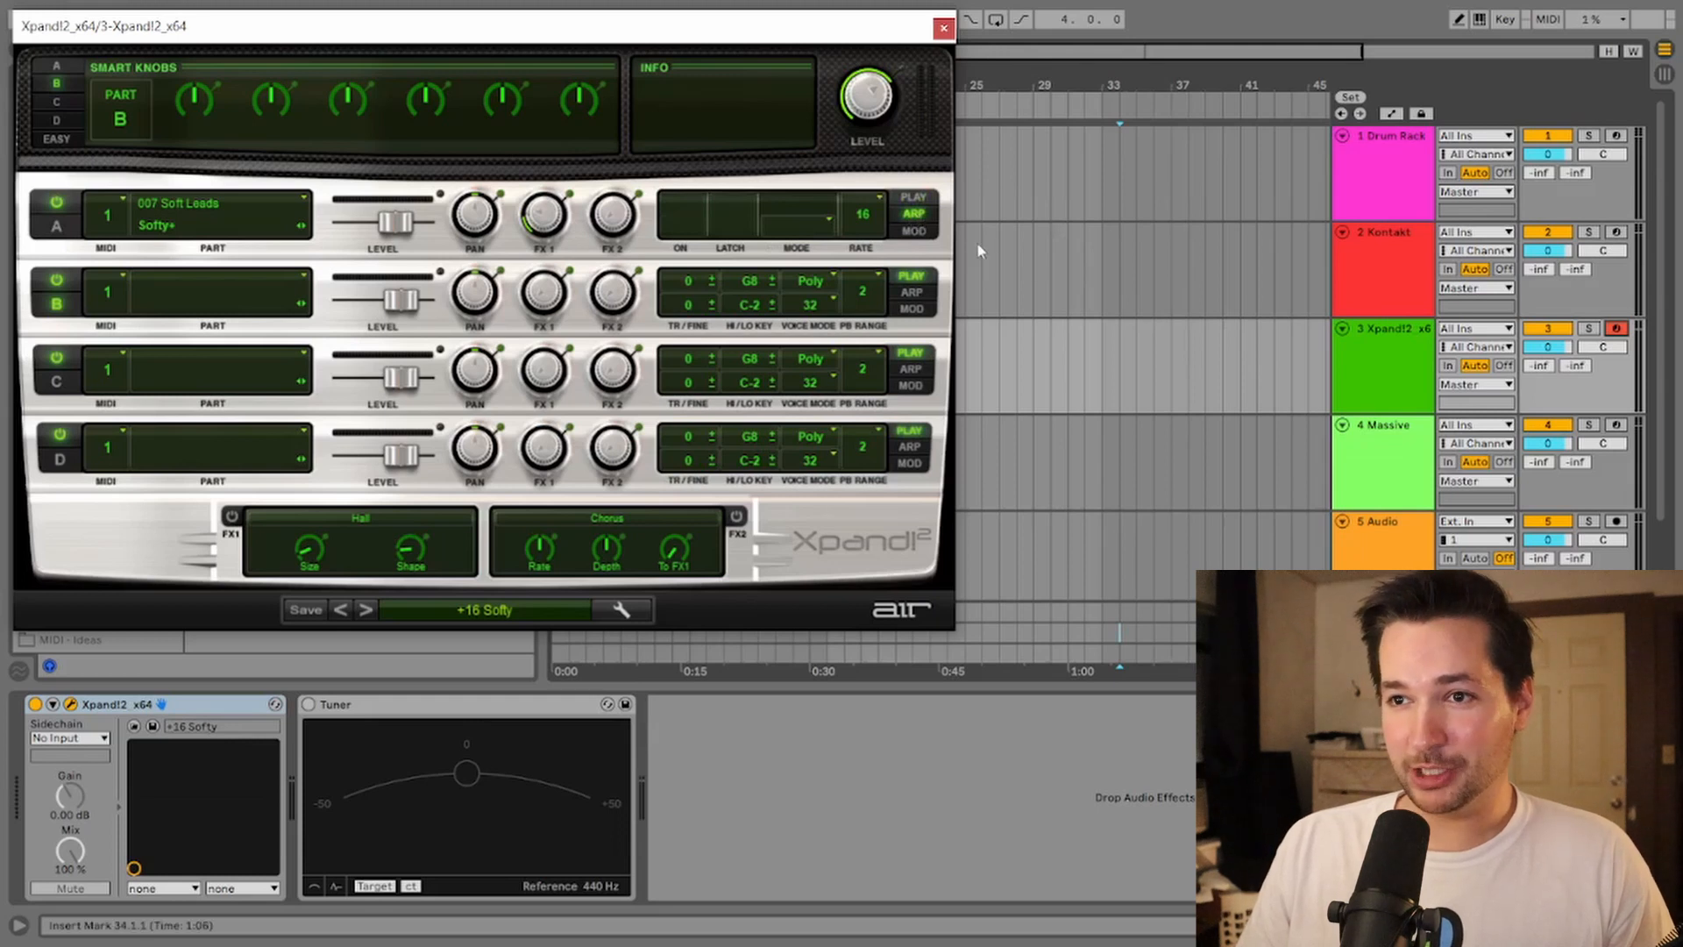
left_click(682, 217)
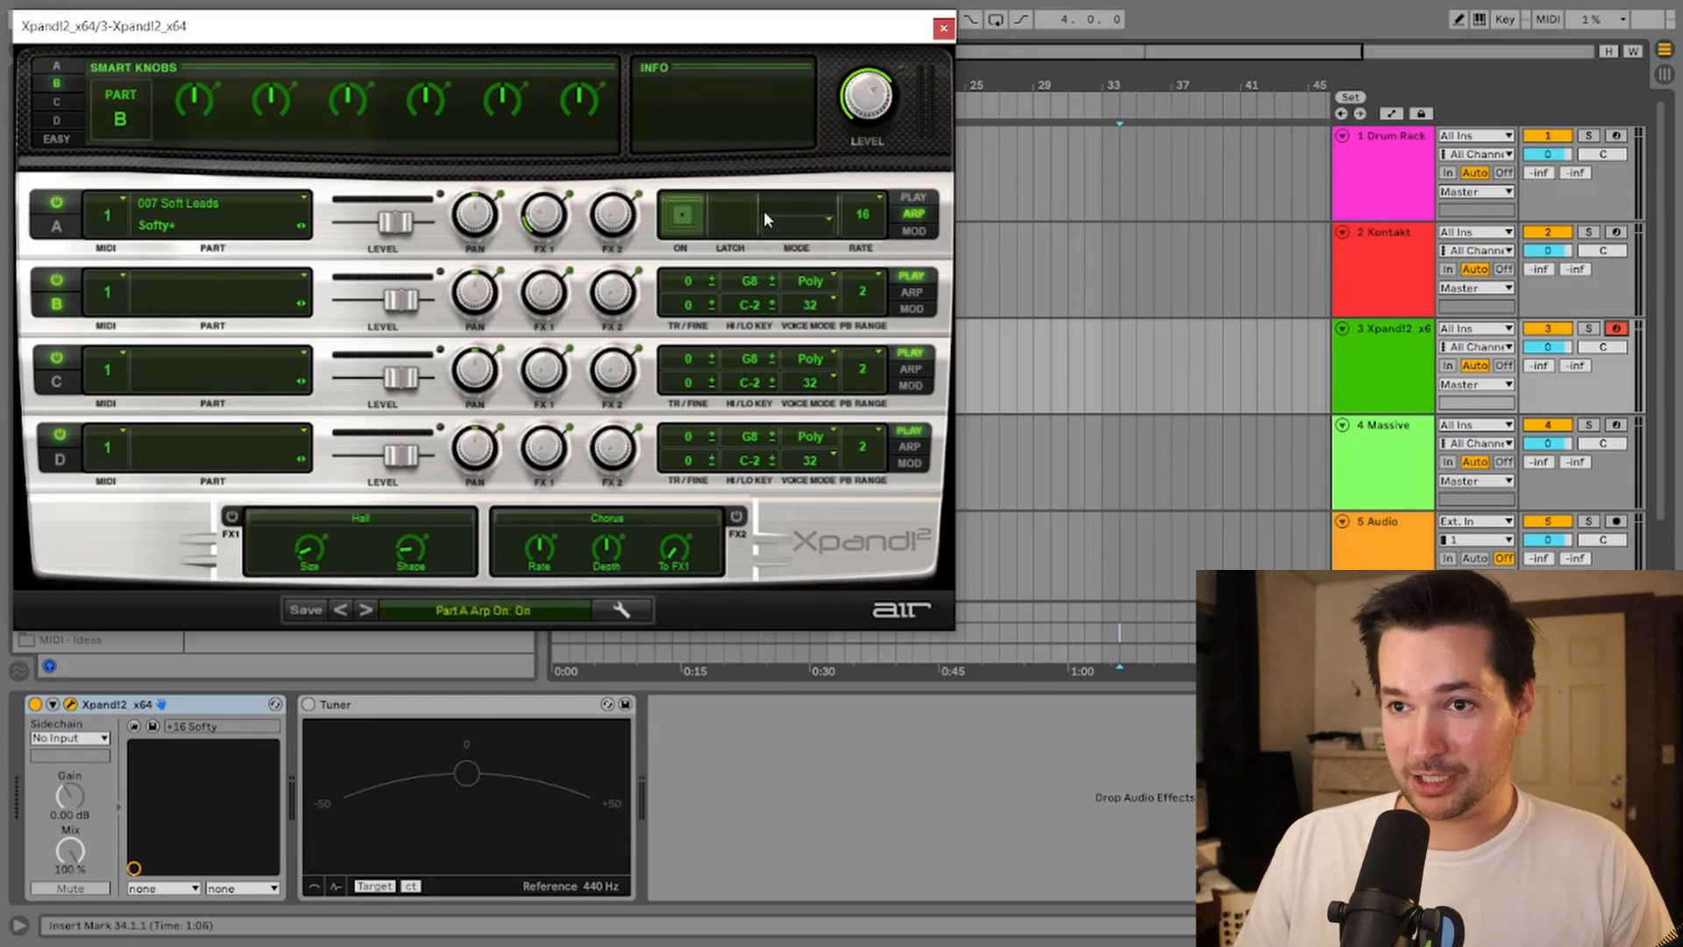
left_click(728, 225)
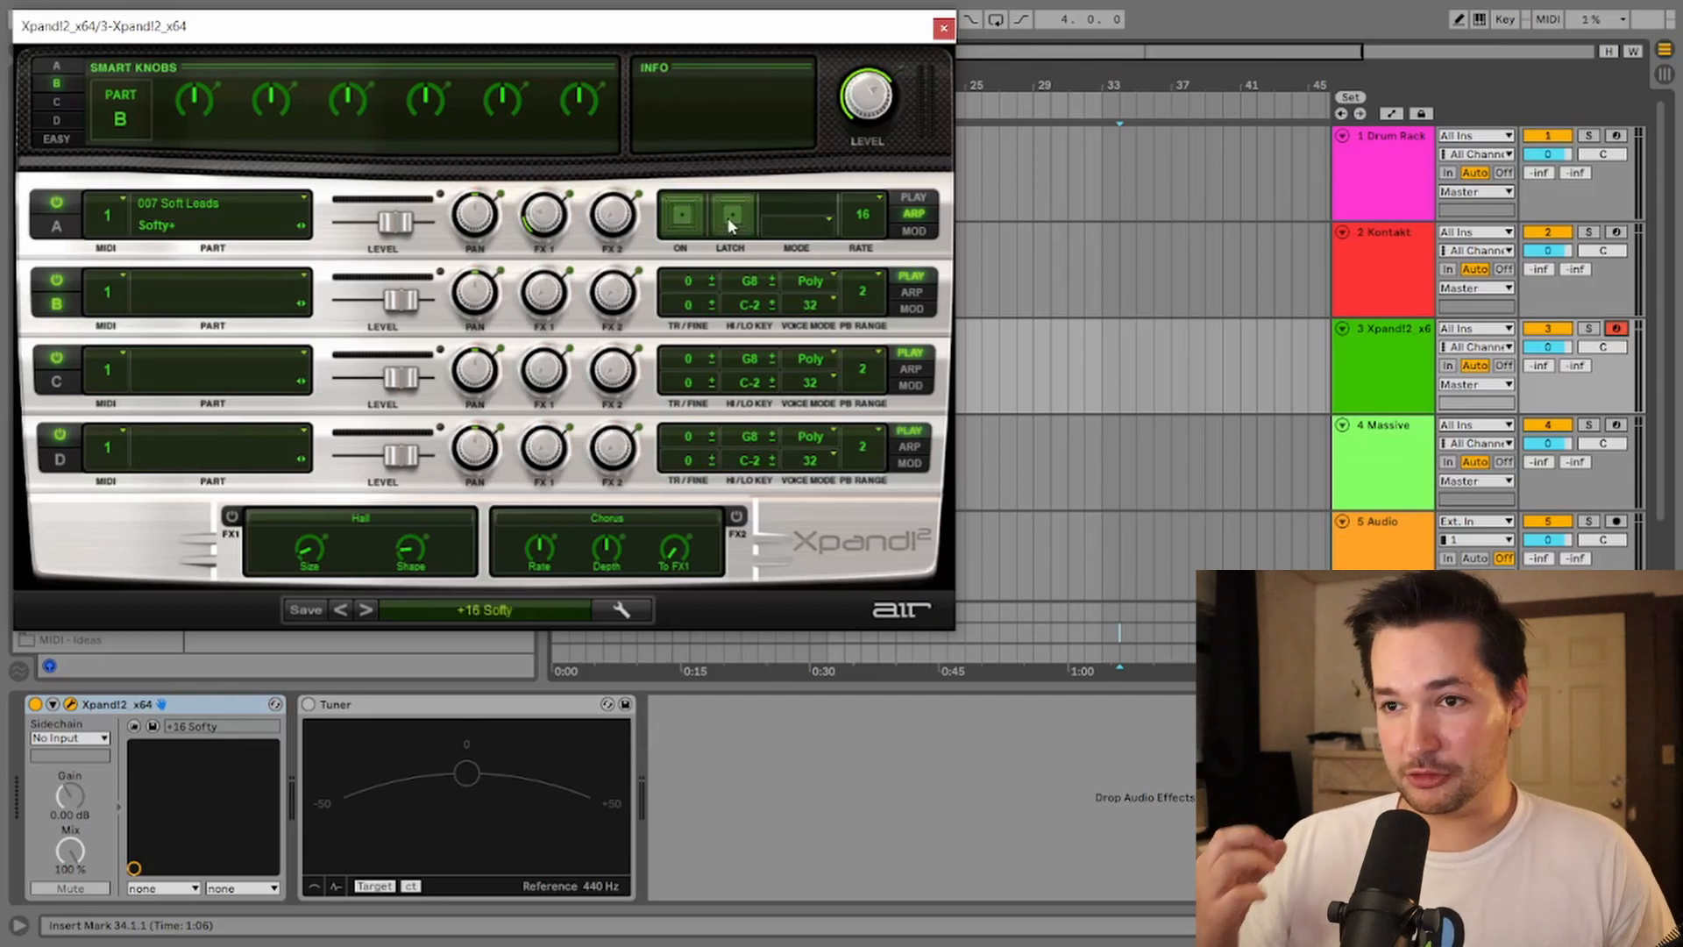
left_click(729, 225)
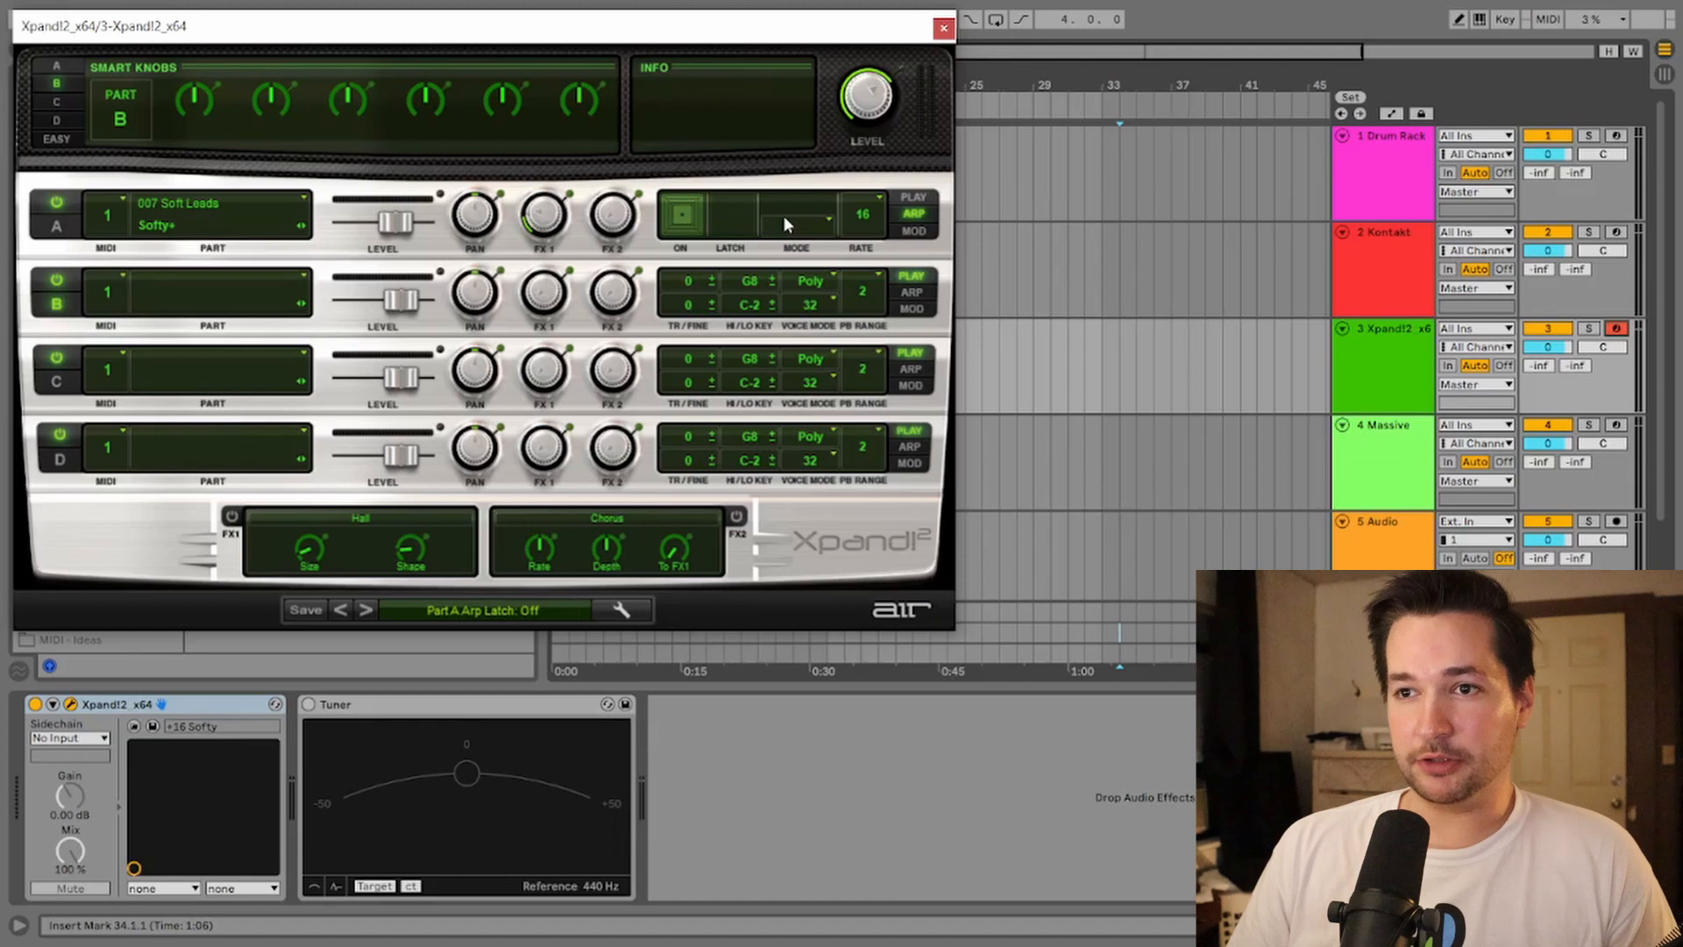
Look through Part A's arpeggiator modes and set the mode to Down 3.
left_click(785, 221)
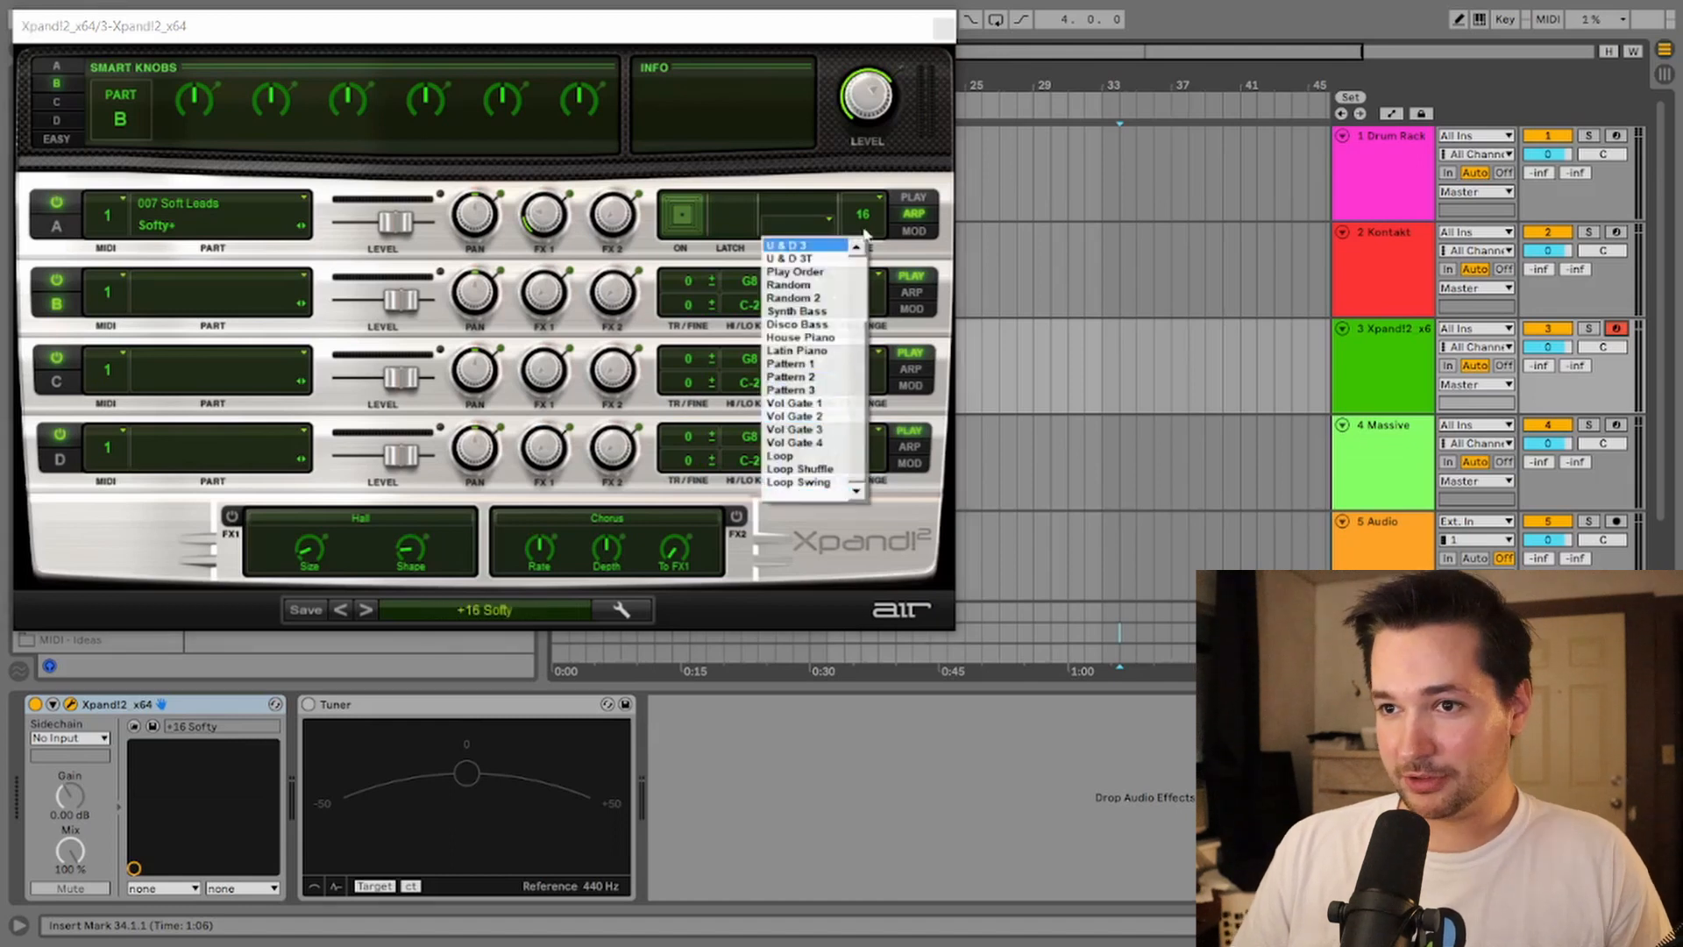
scroll(800, 457, "up", 3)
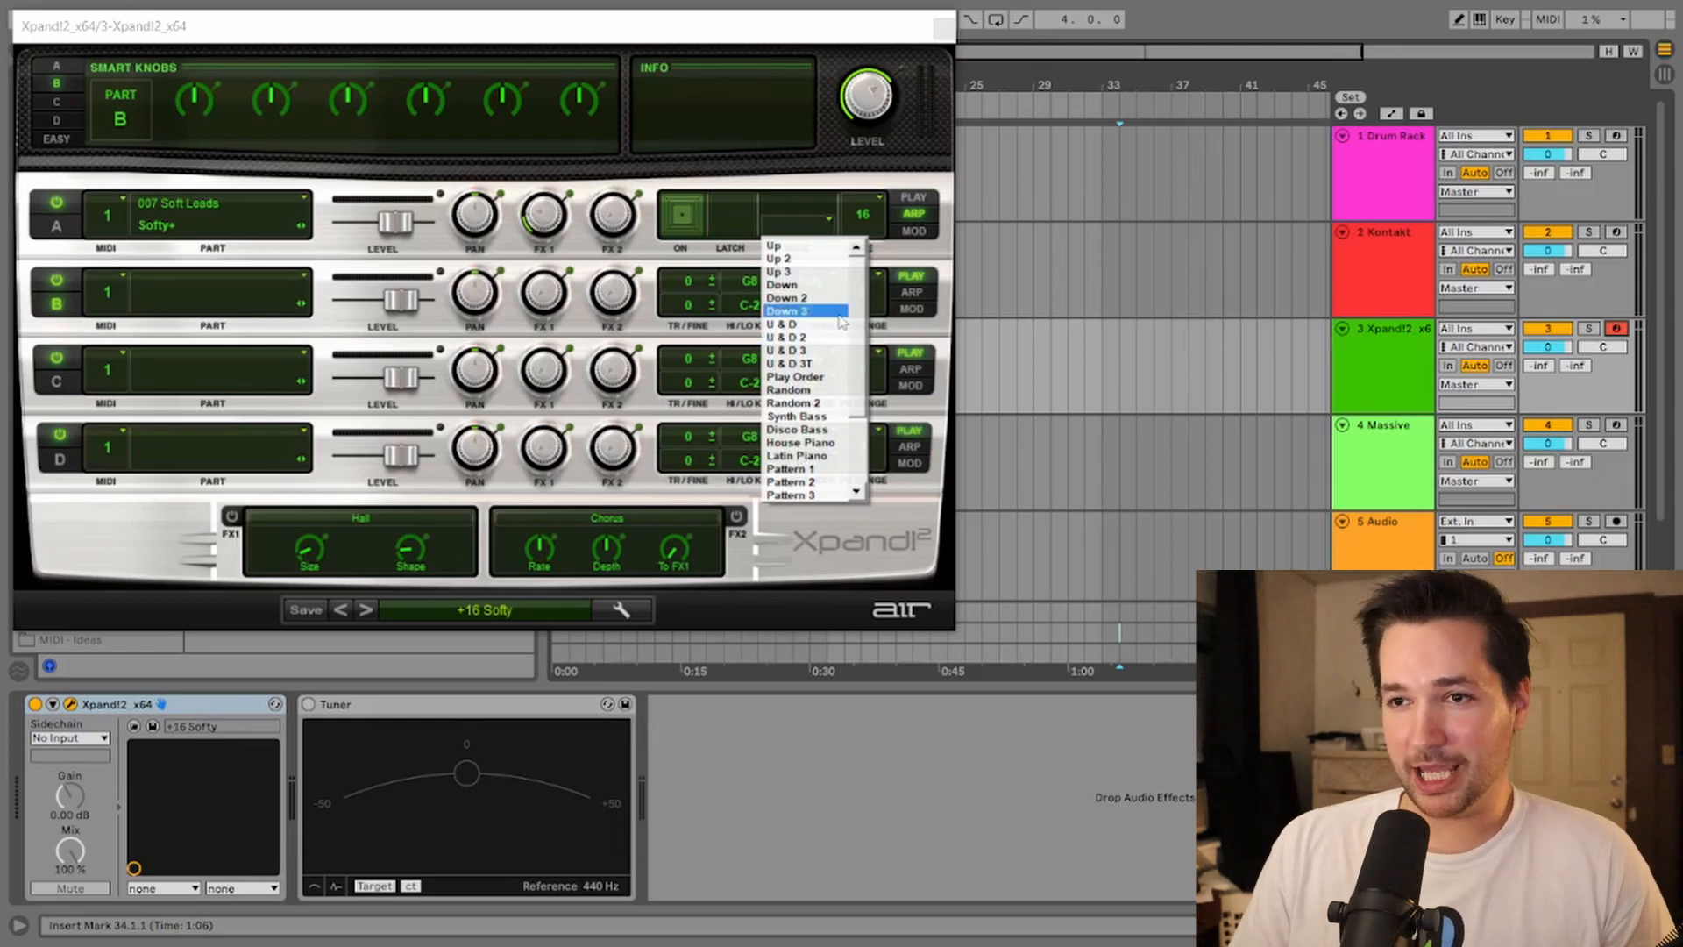
left_click(804, 311)
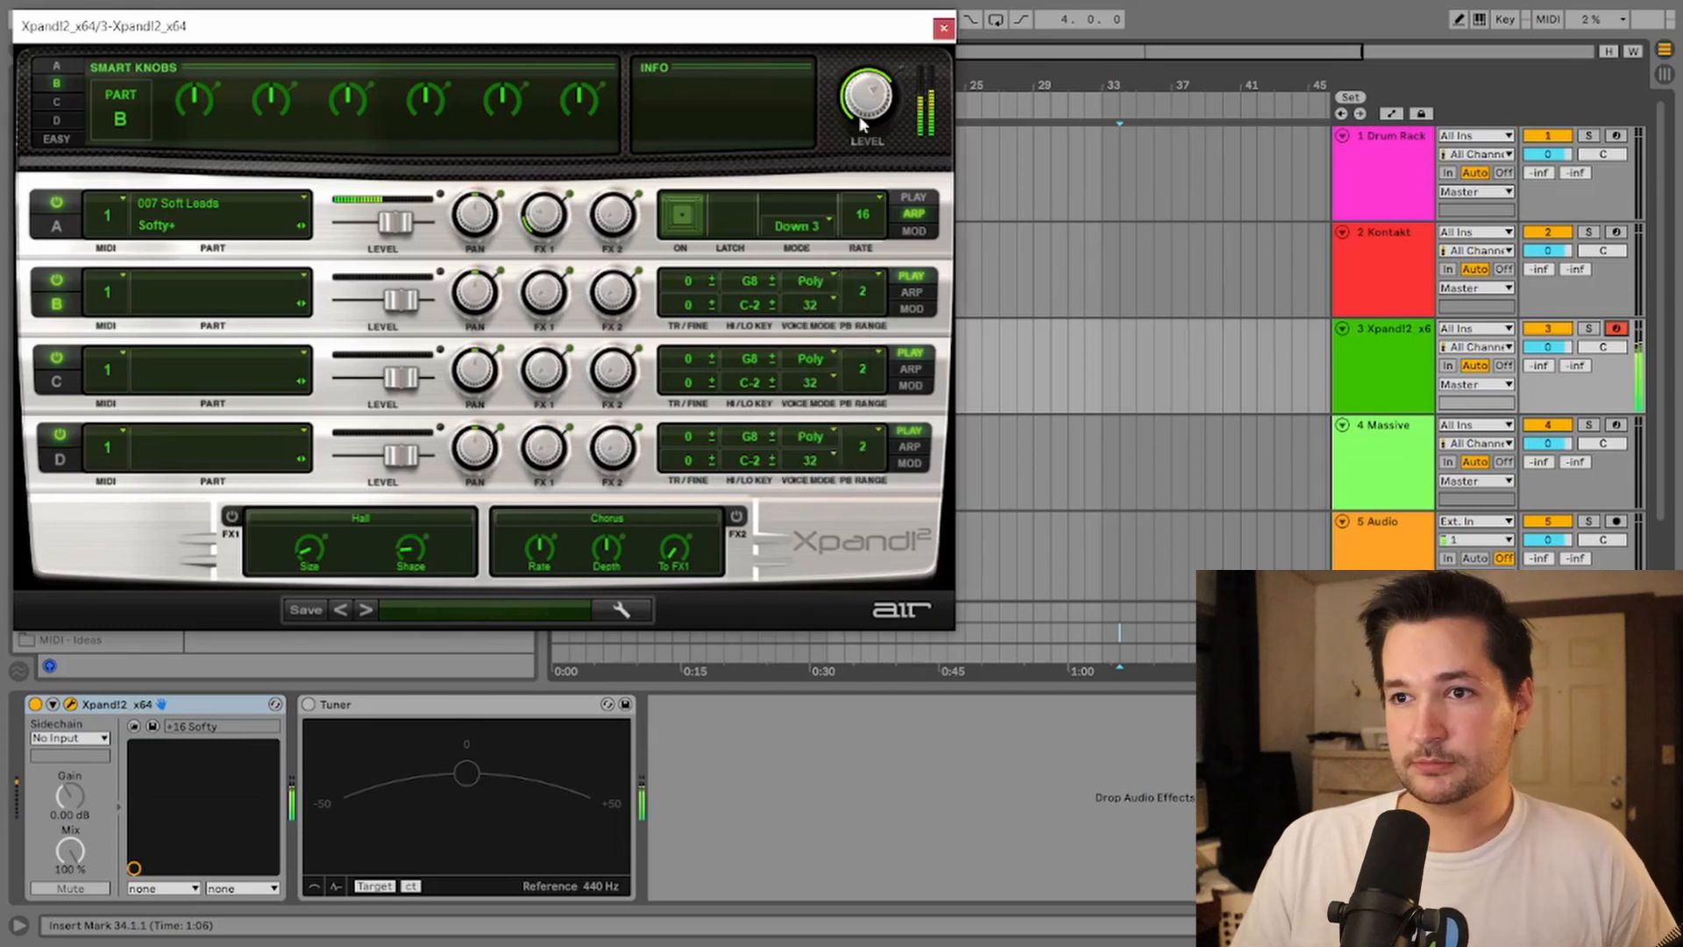
Try an arpeggiator rate of 32* on Part A, and set the rate back to 16.
left_click(865, 221)
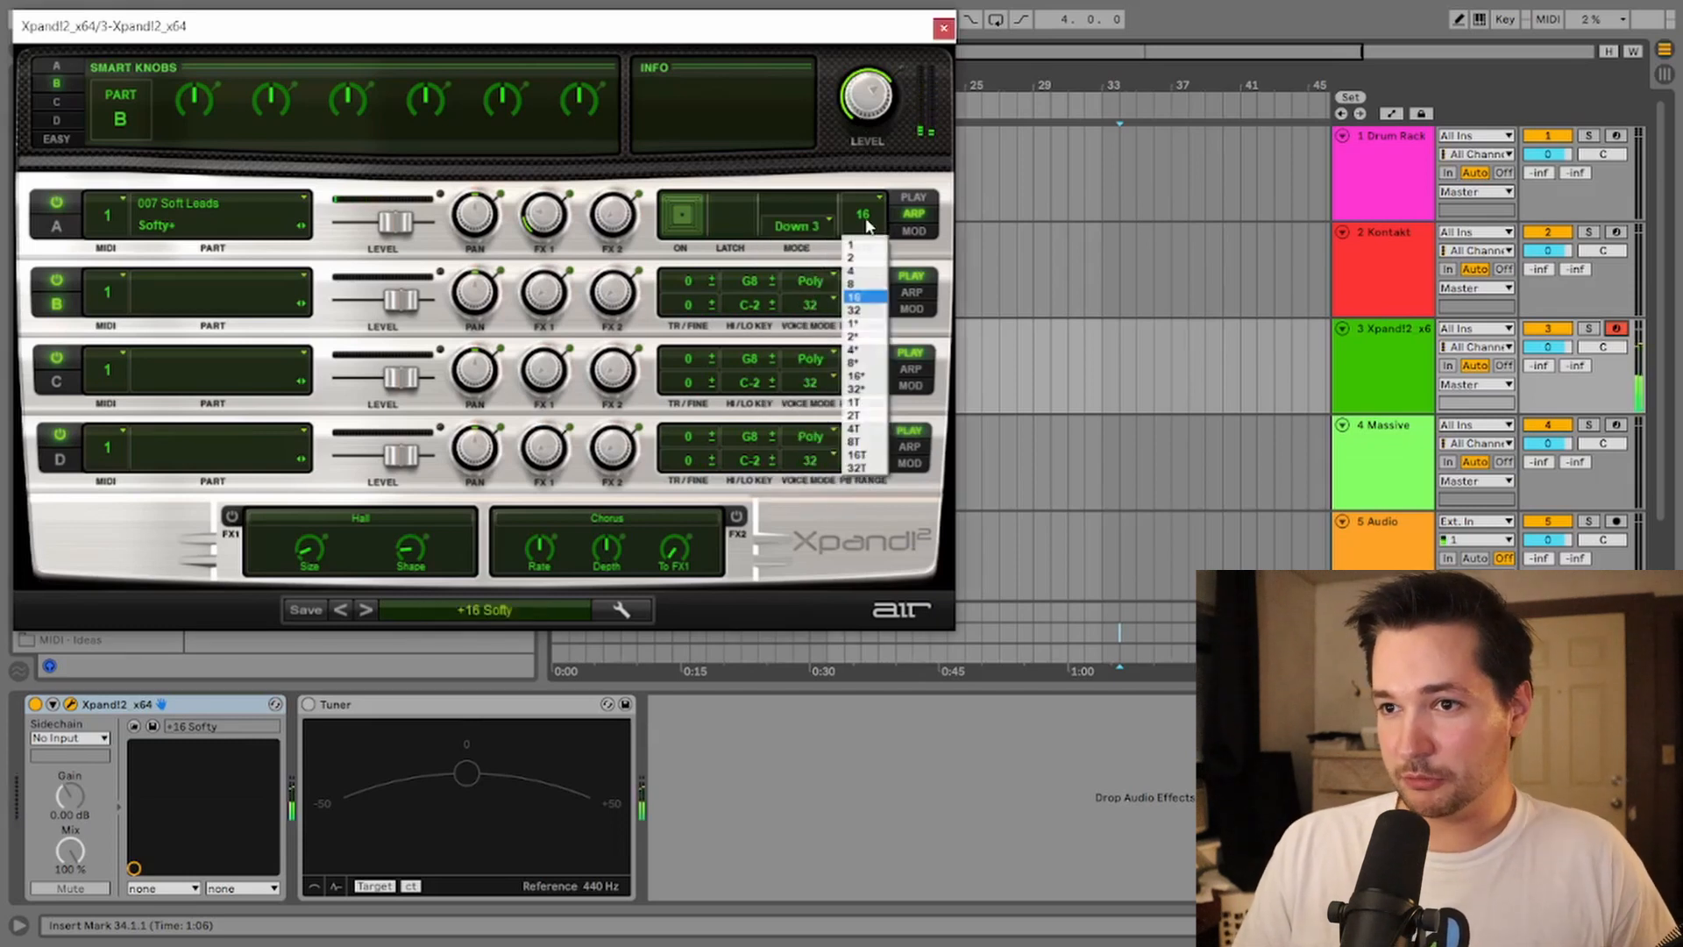
left_click(868, 331)
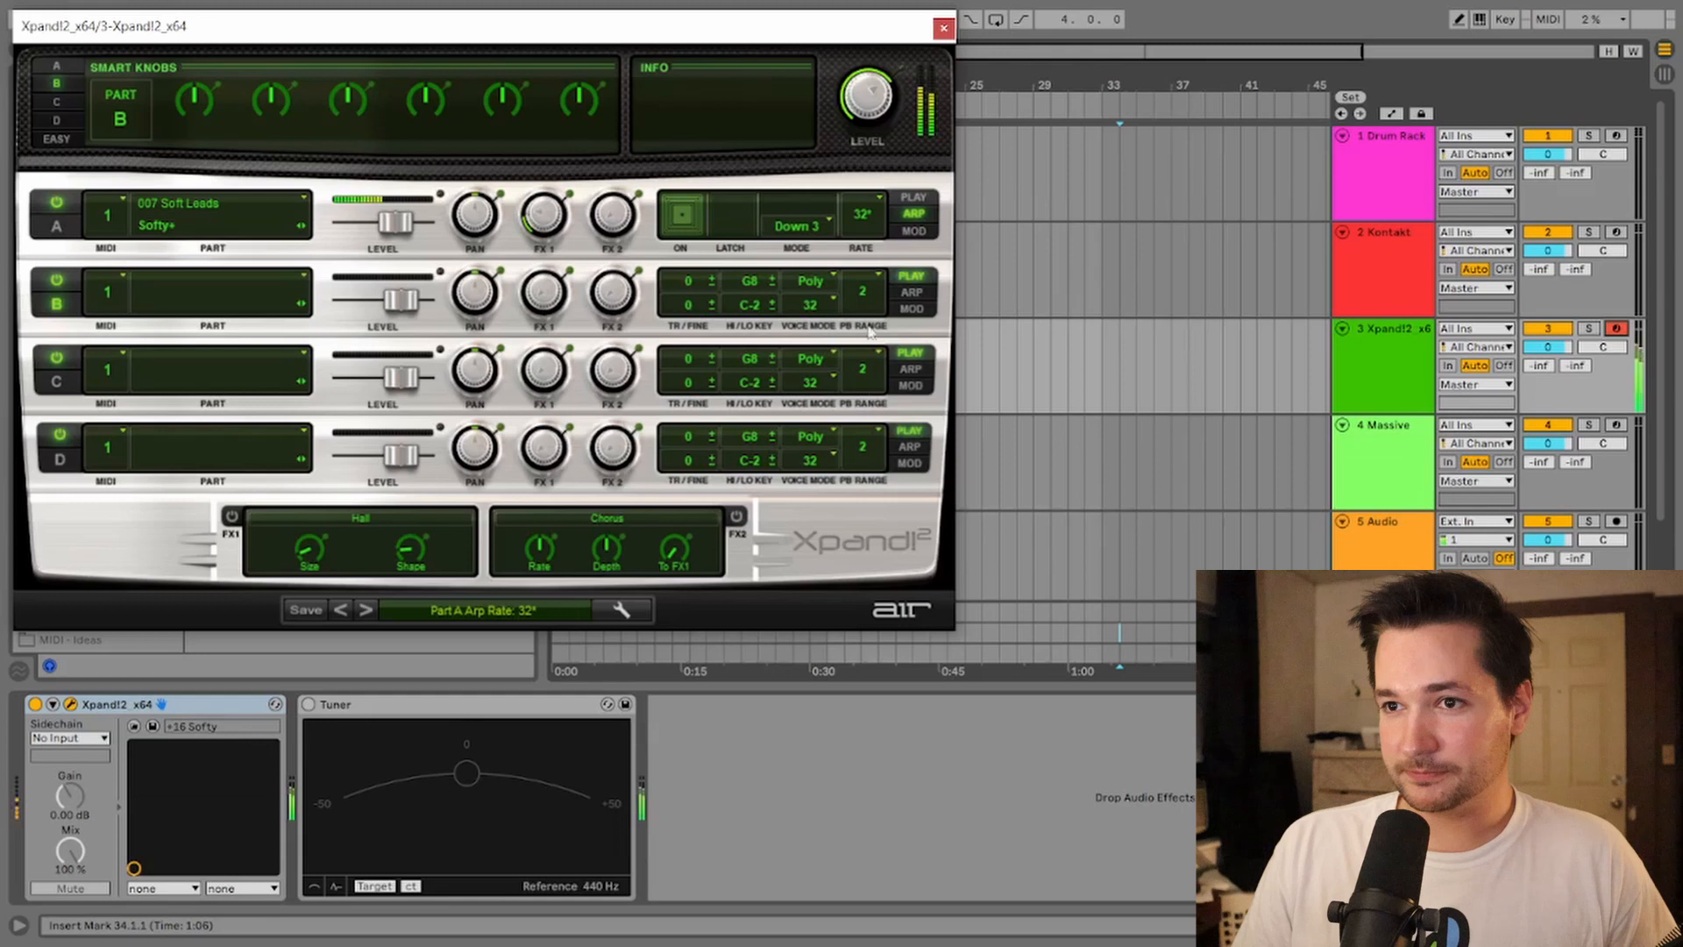
left_click(866, 223)
left_click(866, 301)
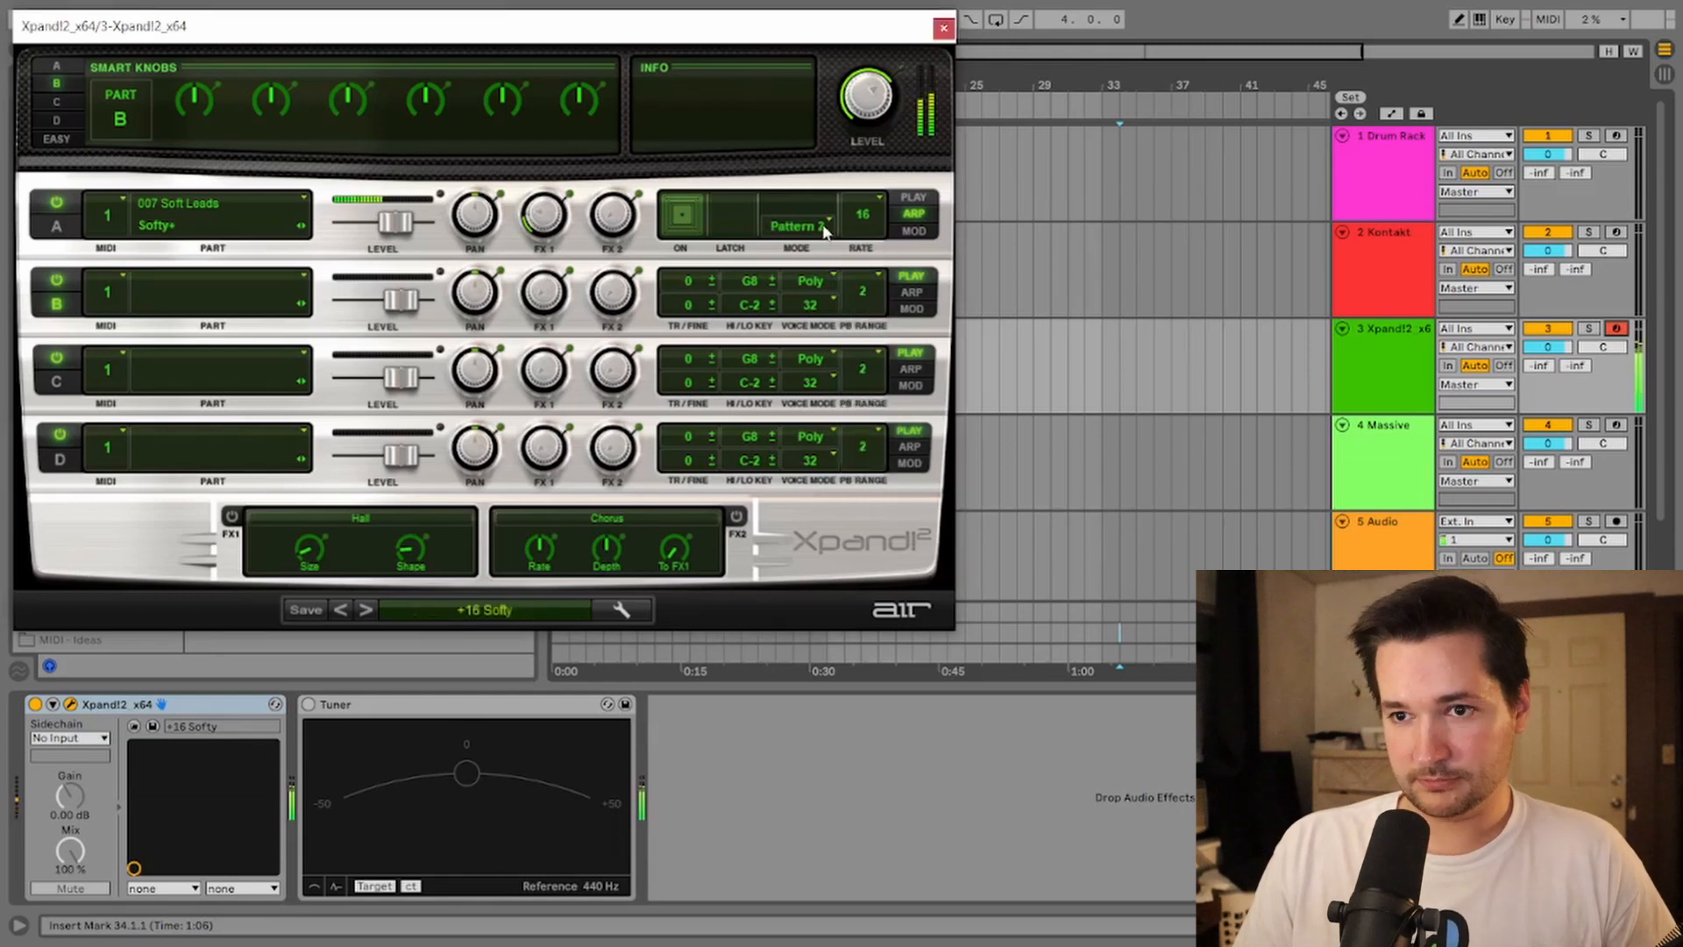
Set Part A's arpeggiator mode to Vol Gate 1 and switch the arpeggiator off.
left_click(824, 227)
left_click(818, 405)
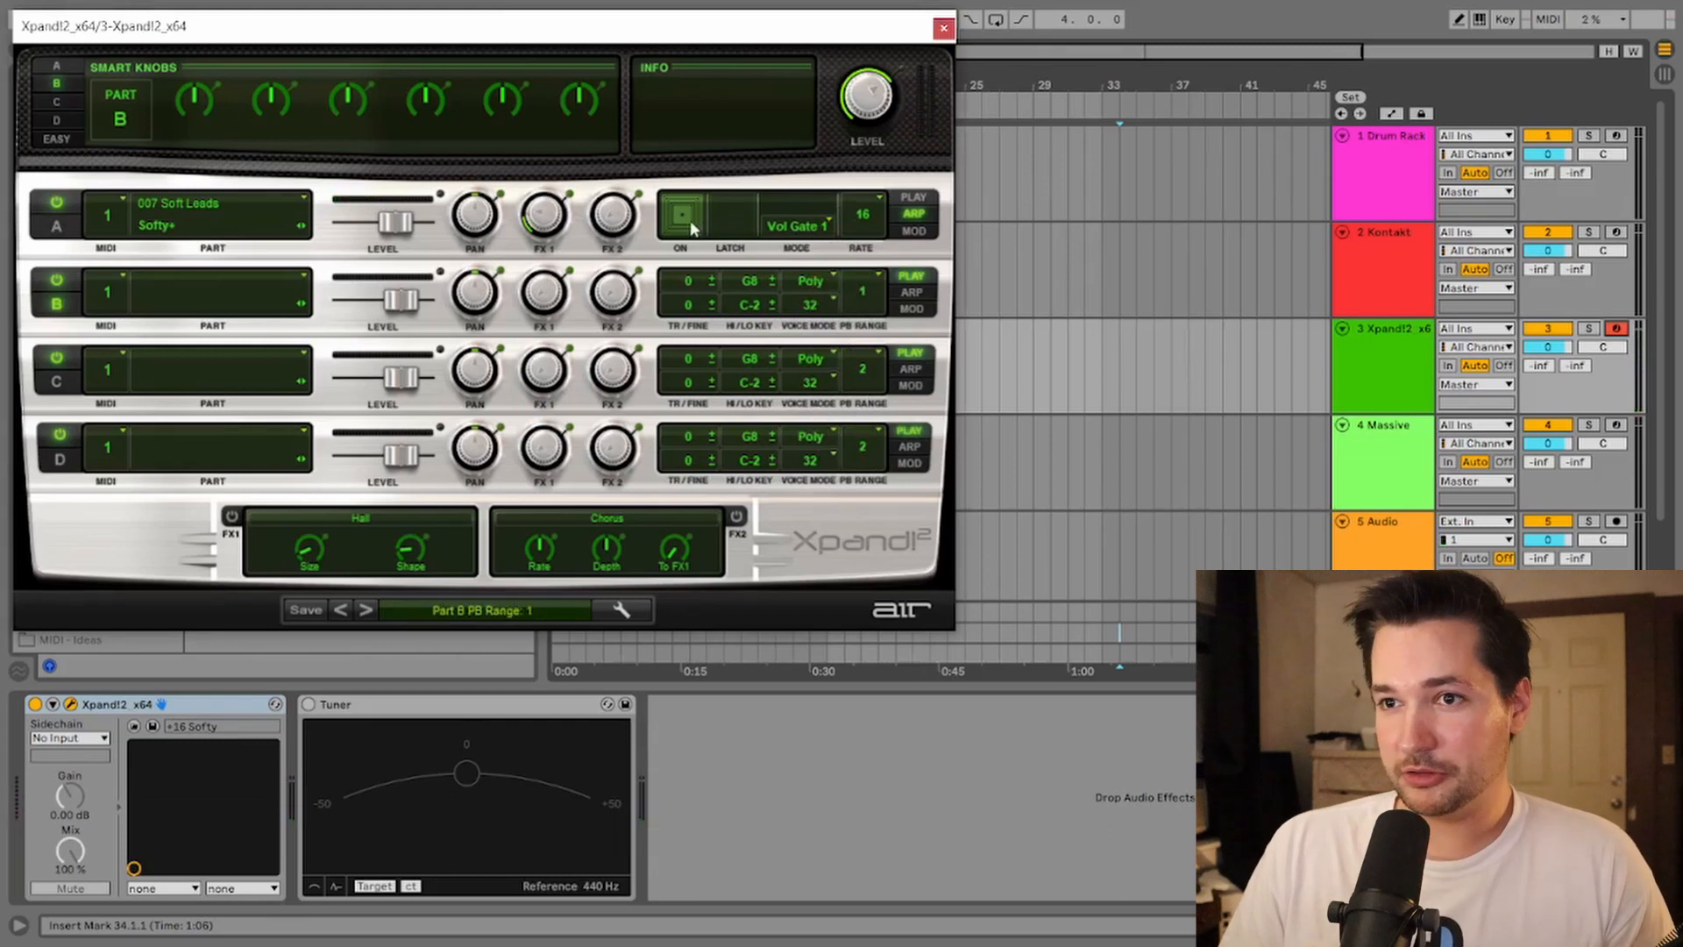
left_click(692, 228)
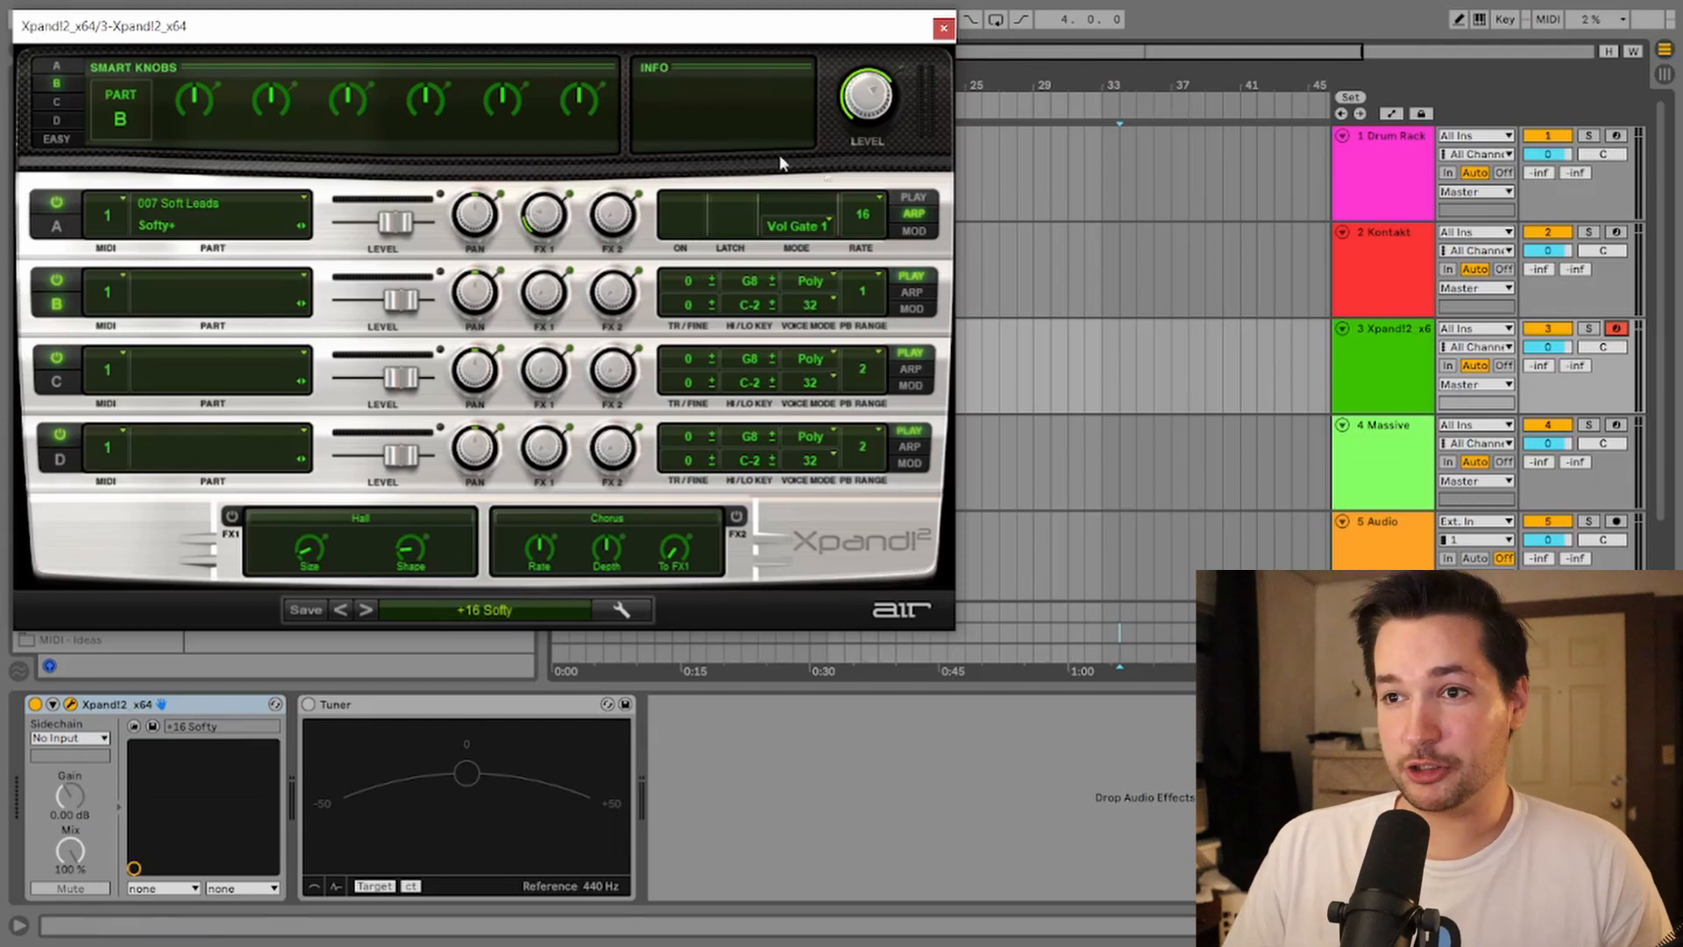
Show Part A's modulation settings and look through the mod wheel's waveforms and targets, keeping Sine and Pitch.
left_click(914, 232)
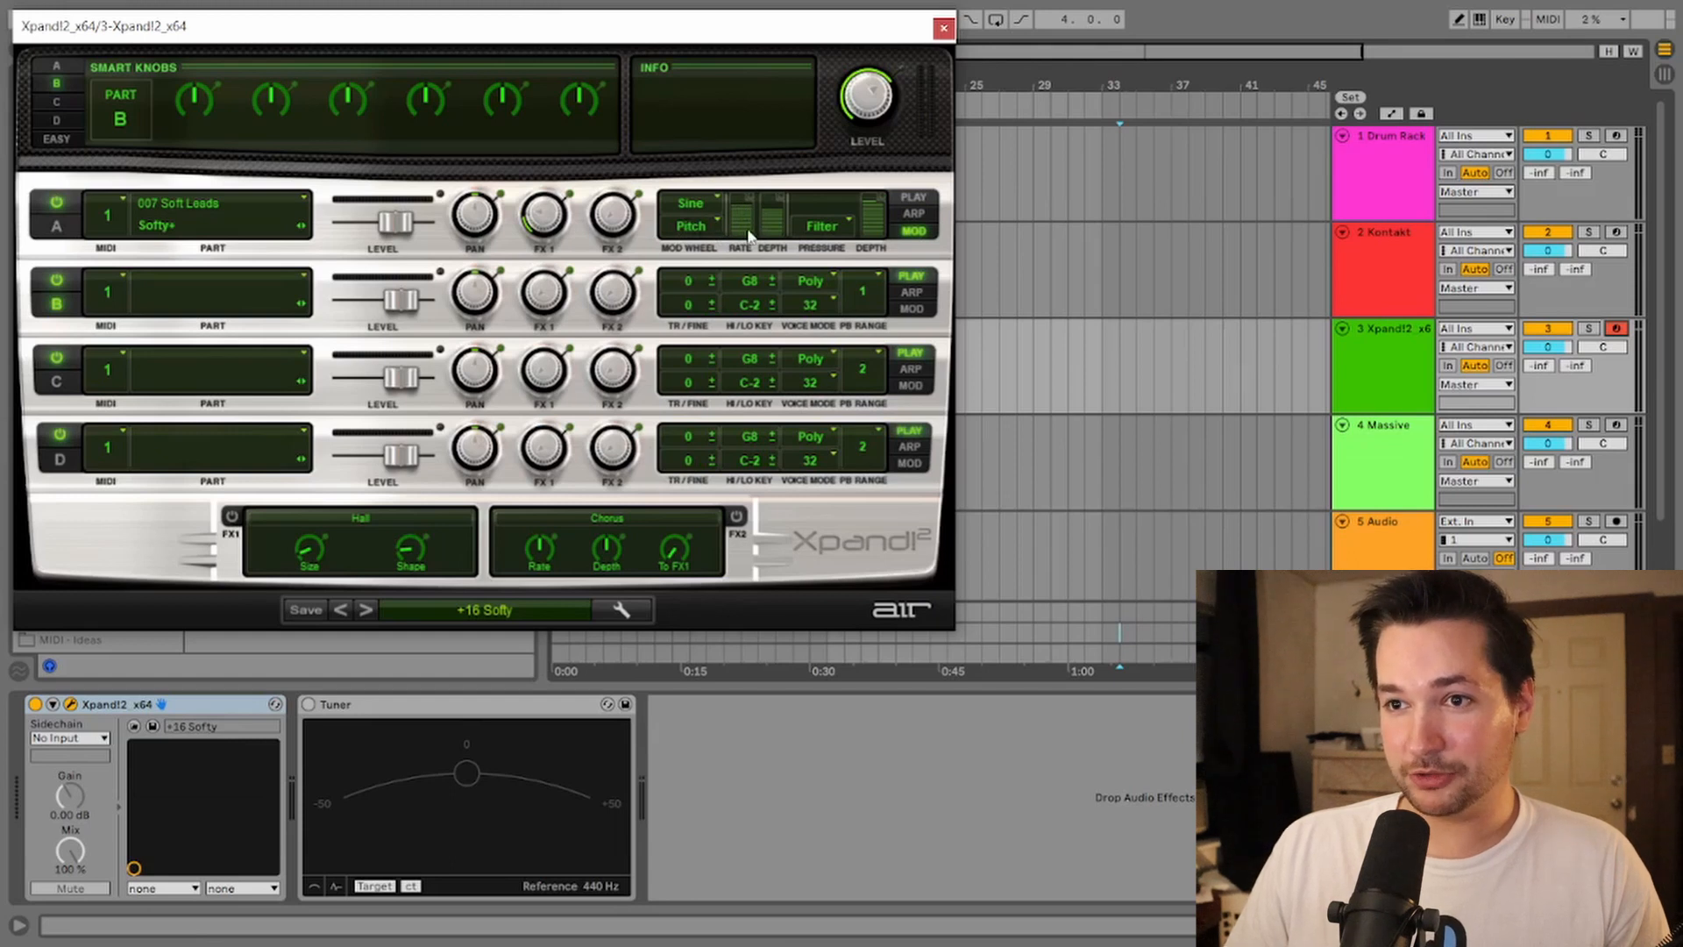
left_click(702, 203)
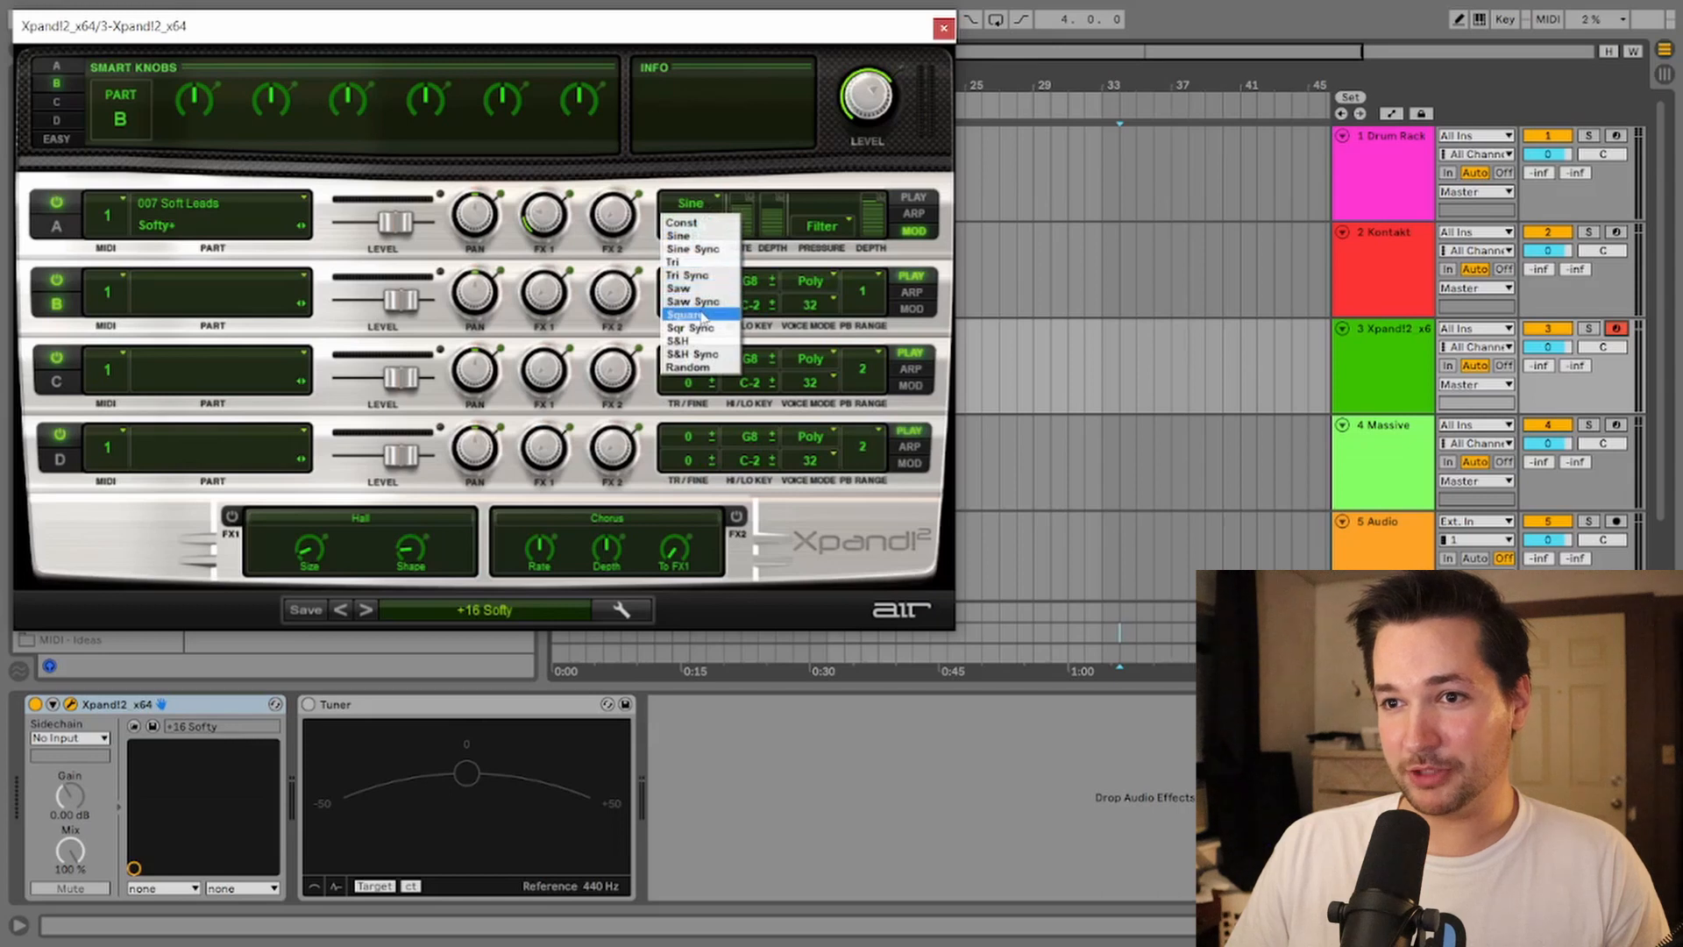
left_click(697, 204)
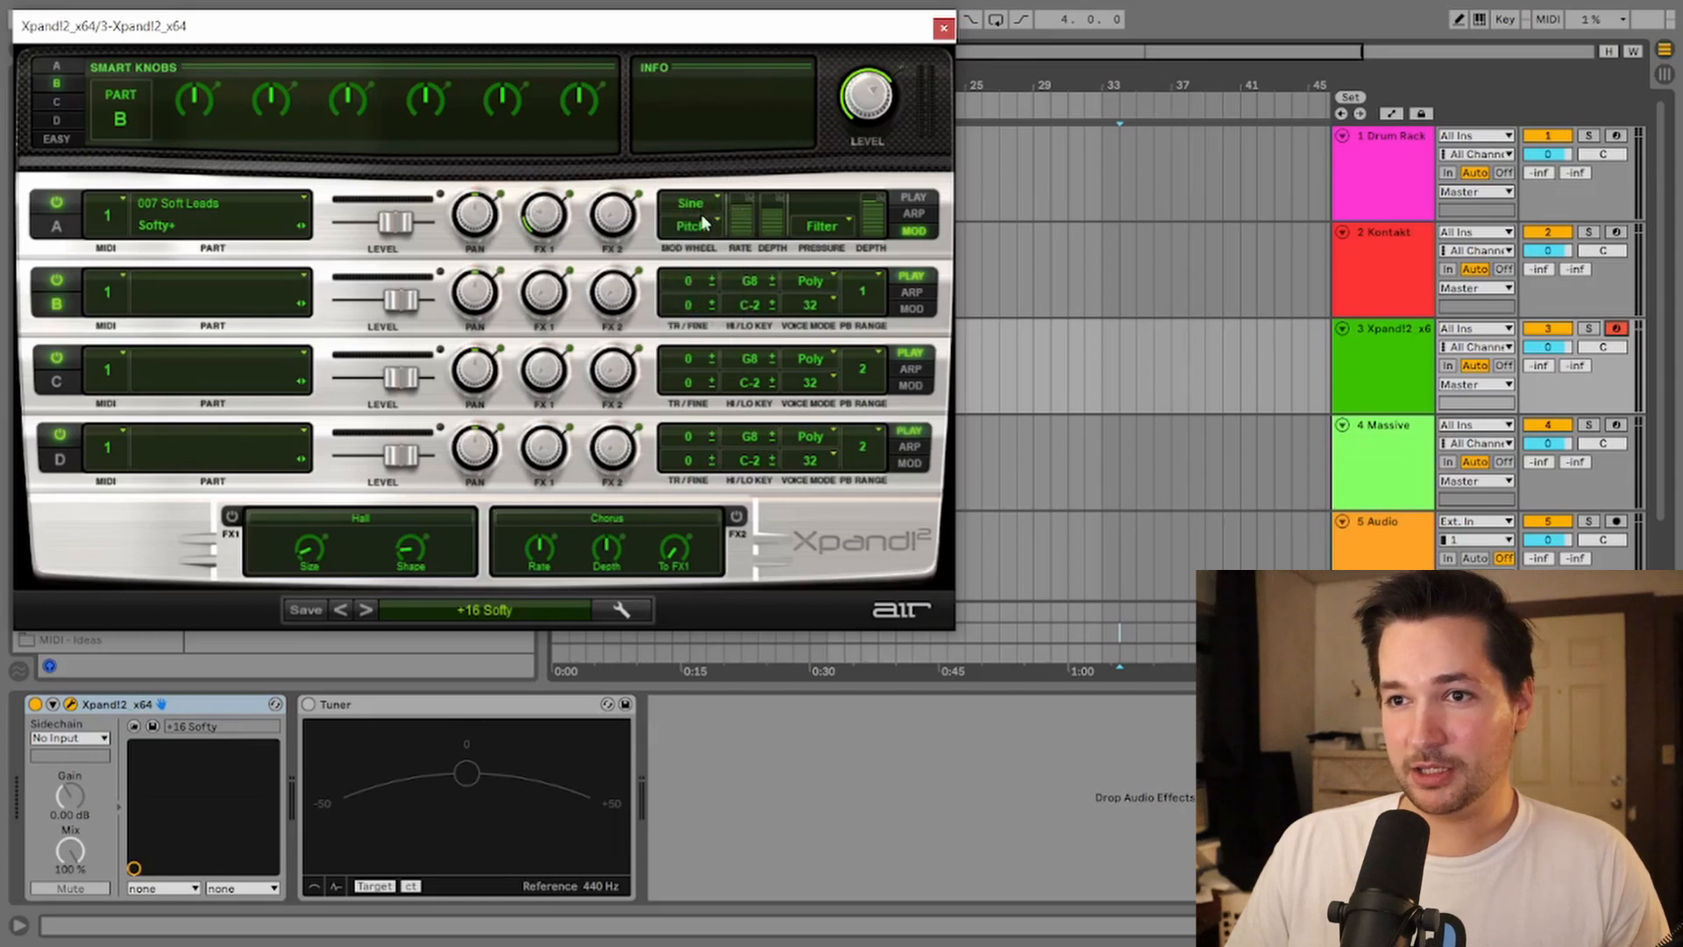
left_click(715, 226)
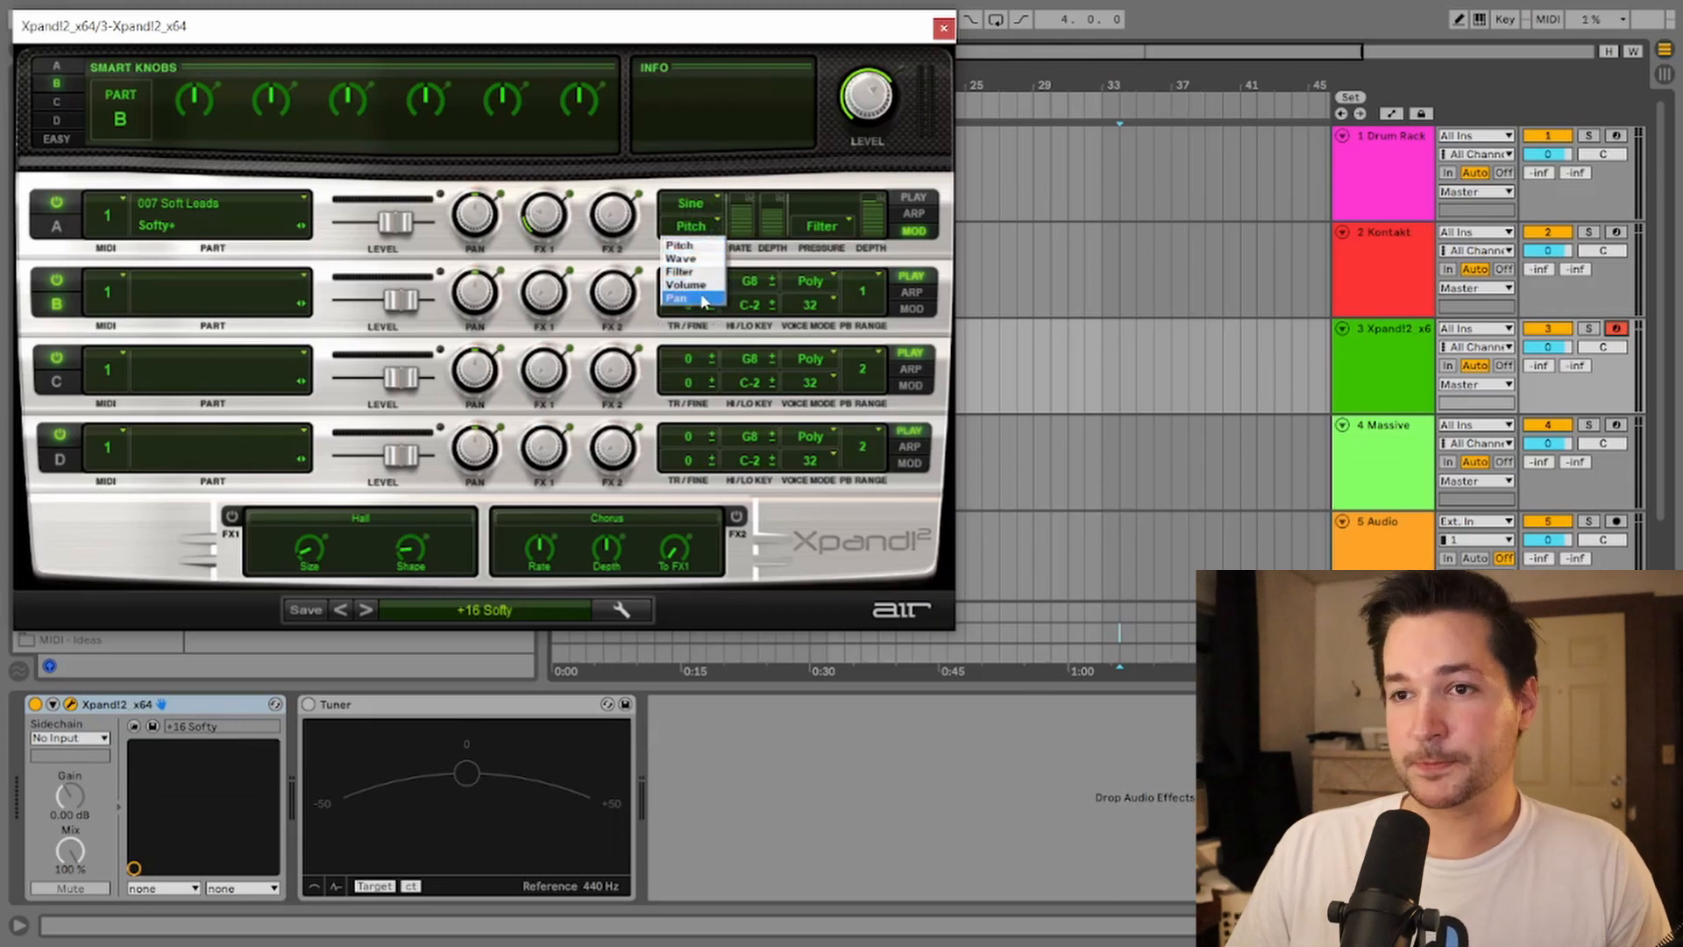
left_click(711, 246)
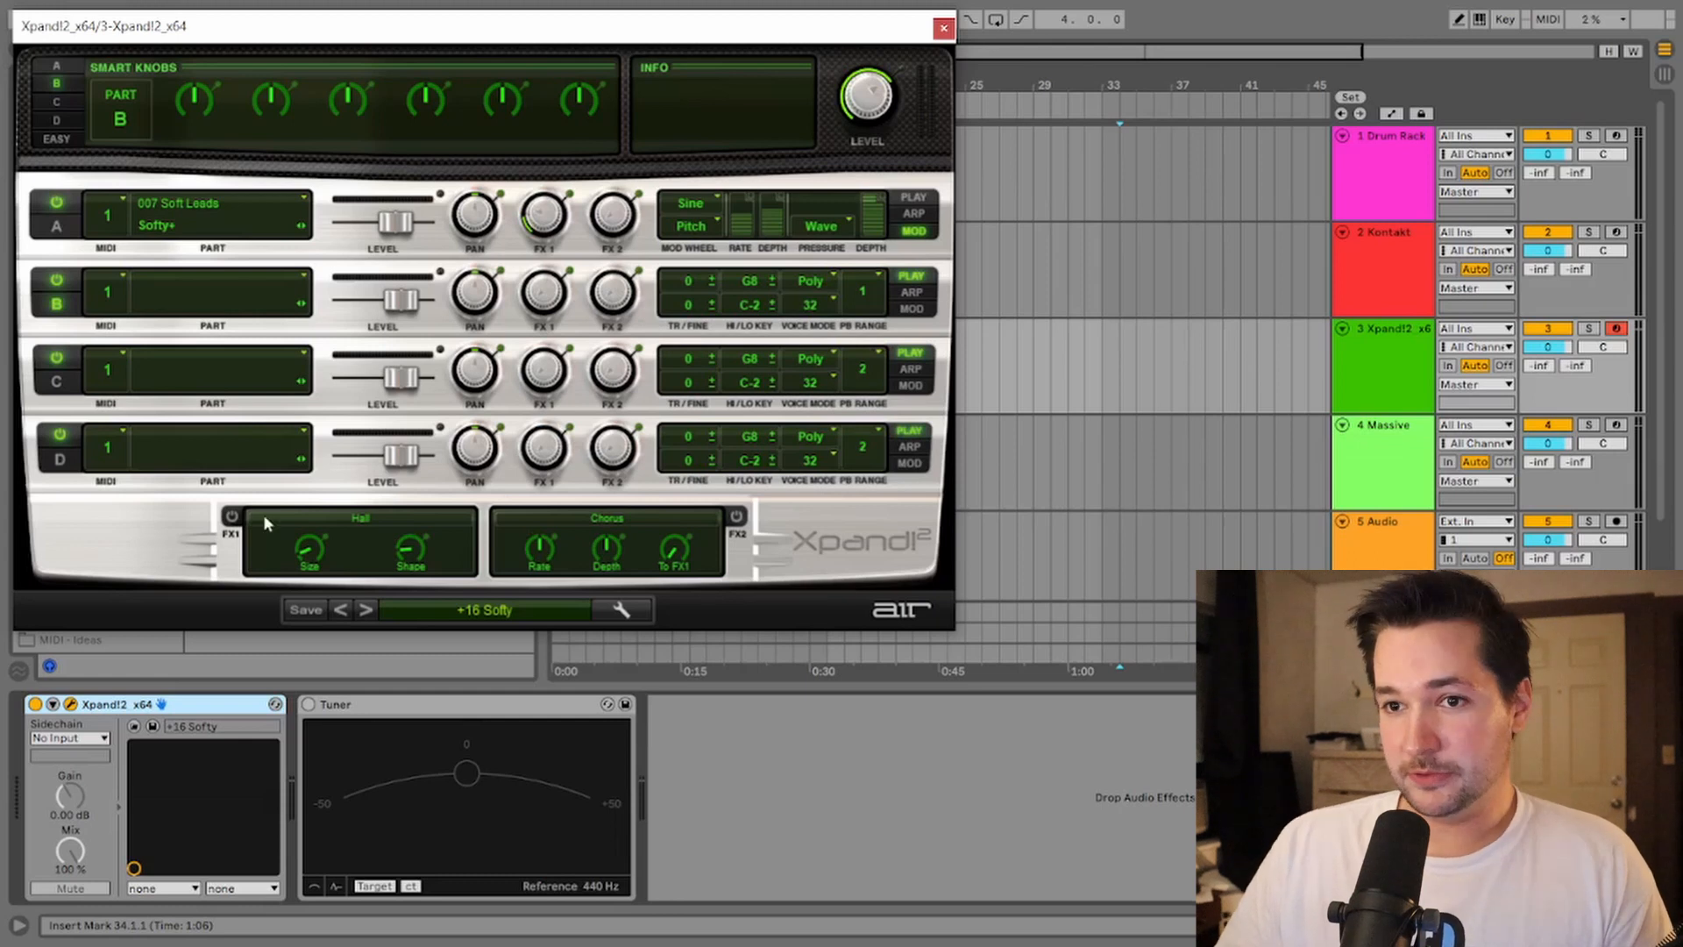
Switch FX1 on, look through its effect types, and keep the Hall reverb.
left_click(232, 517)
left_click(347, 521)
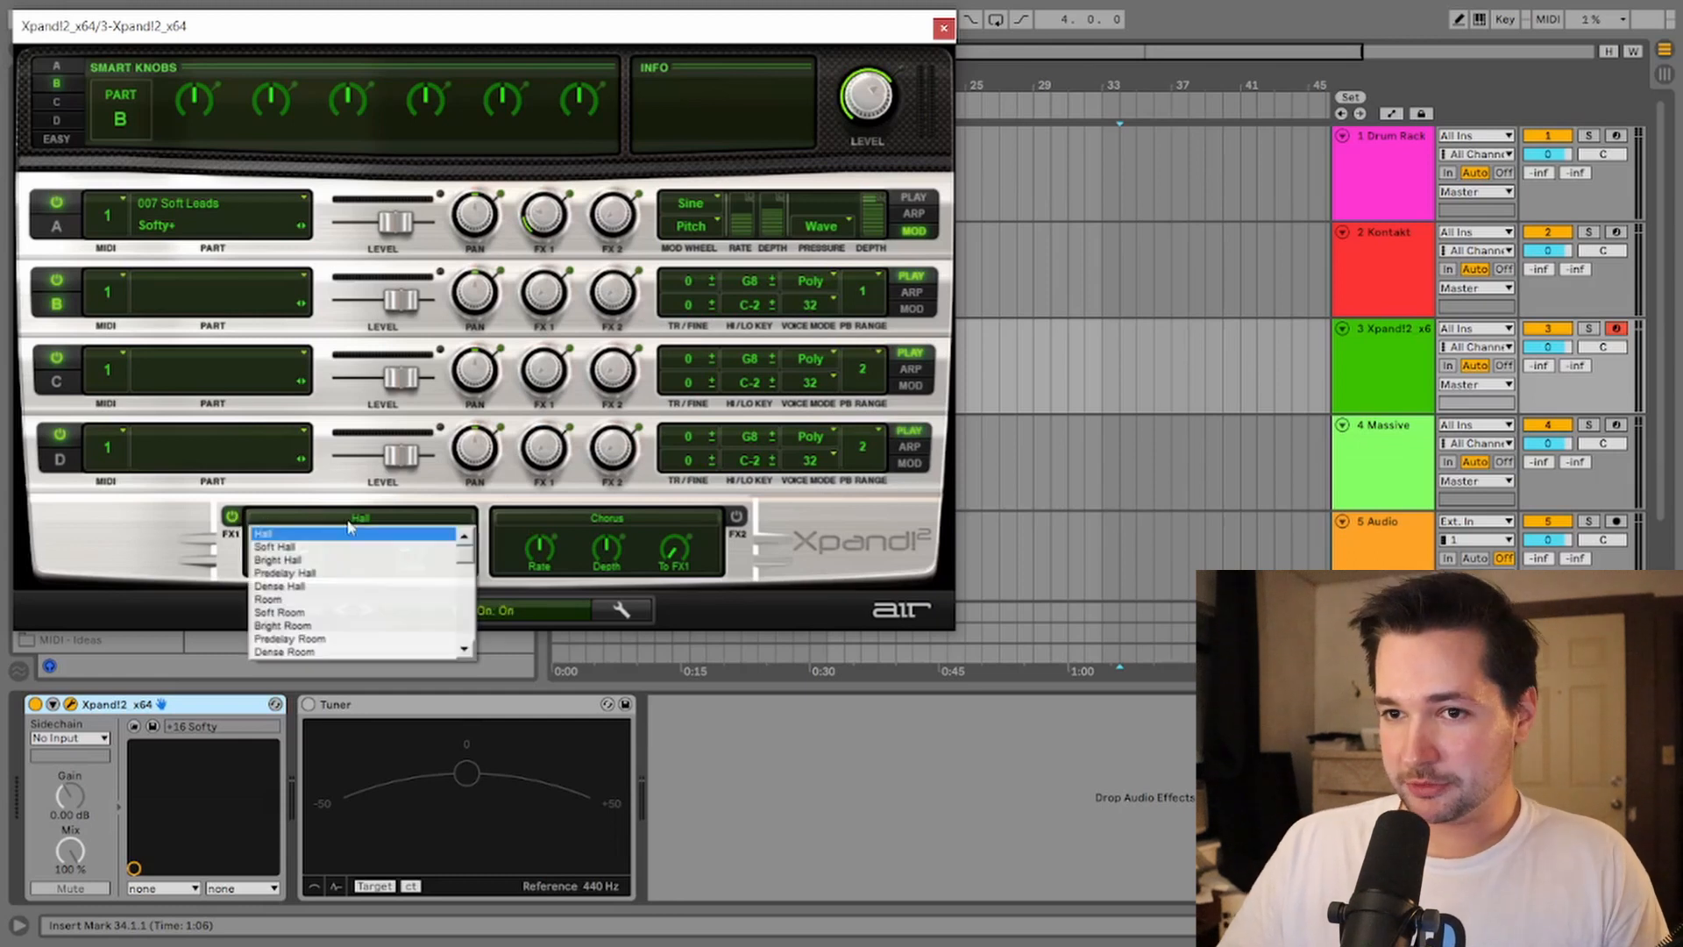
scroll(333, 570, "down", 2)
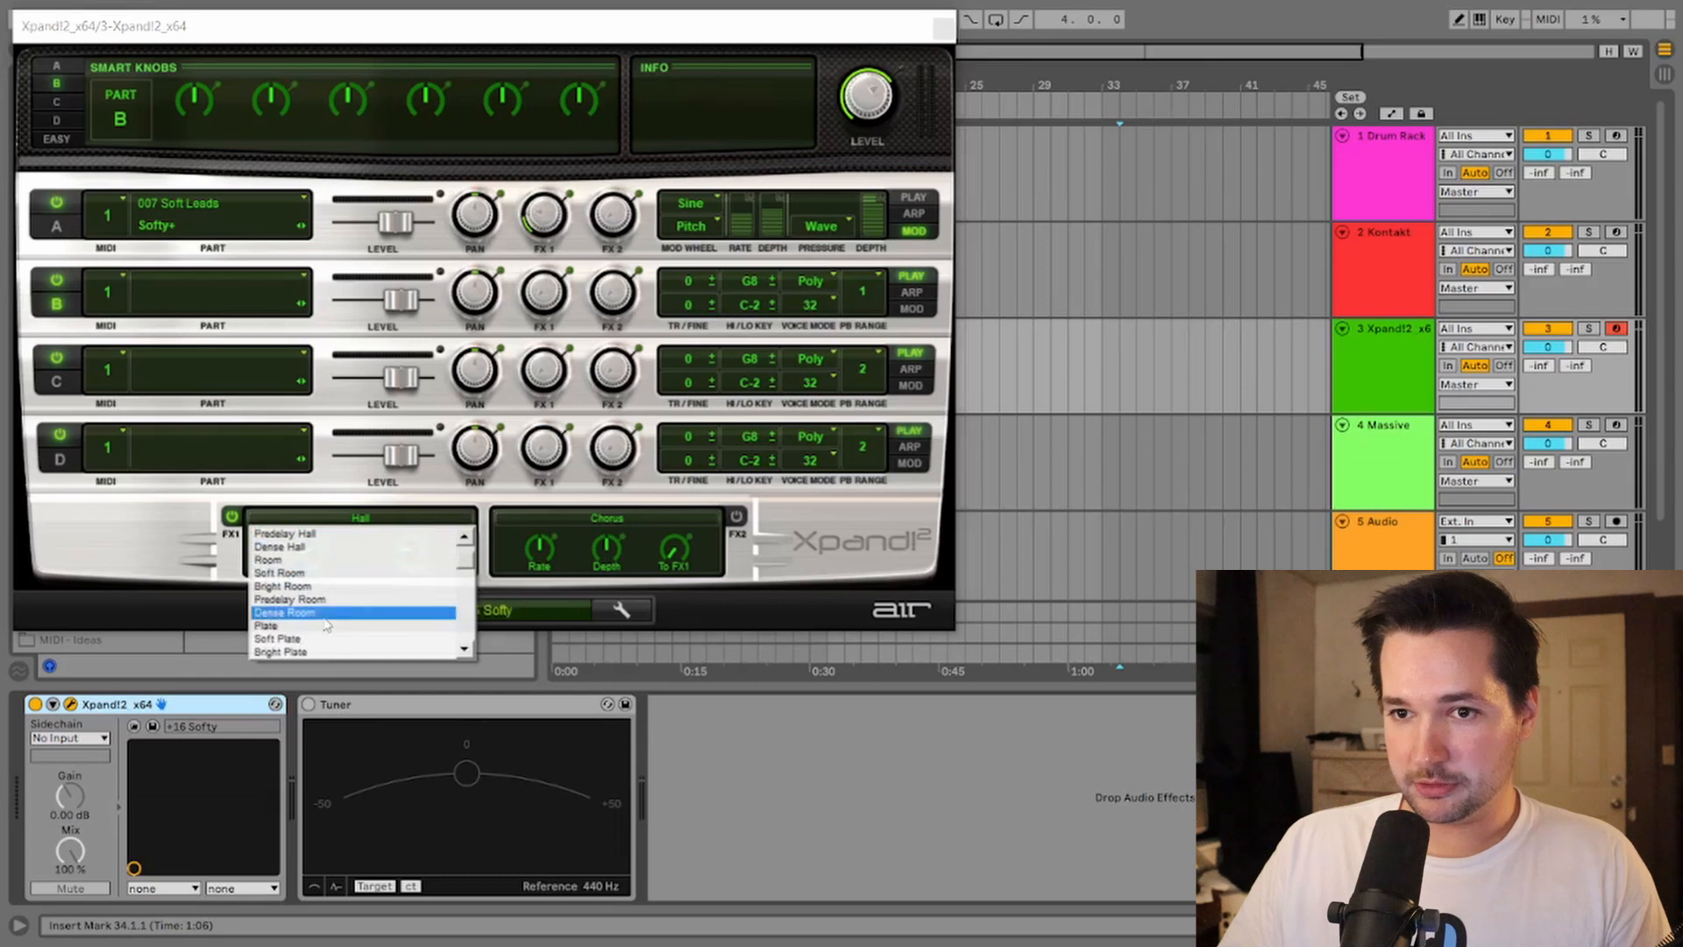
scroll(326, 614, "up", 3)
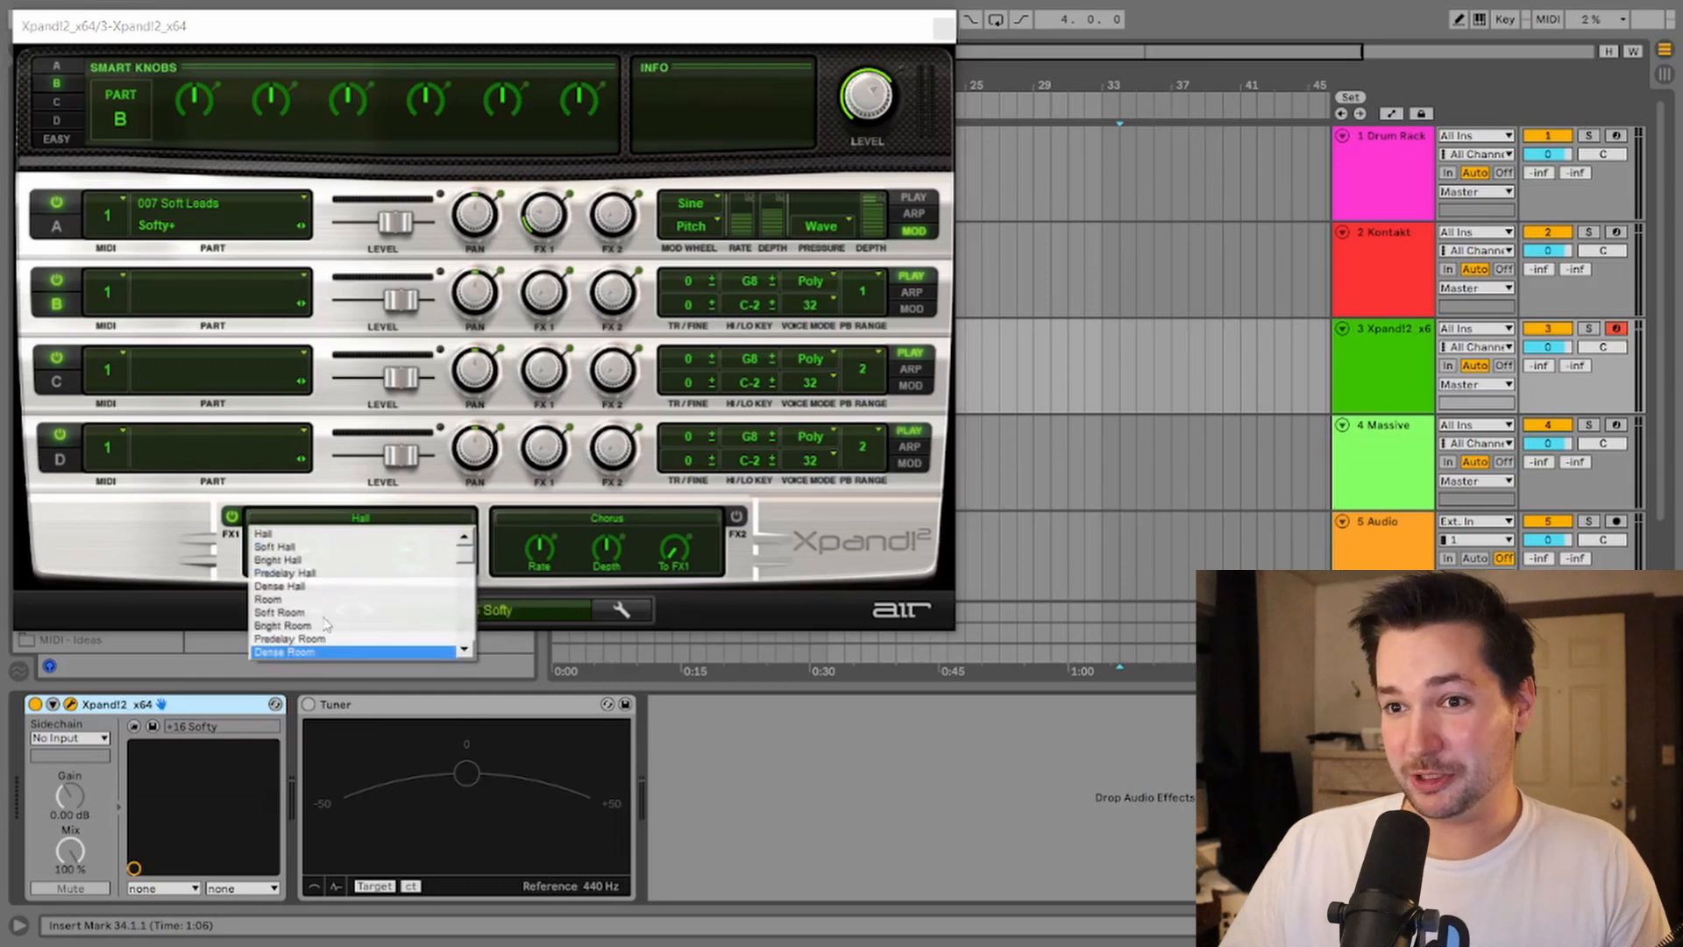
left_click(280, 533)
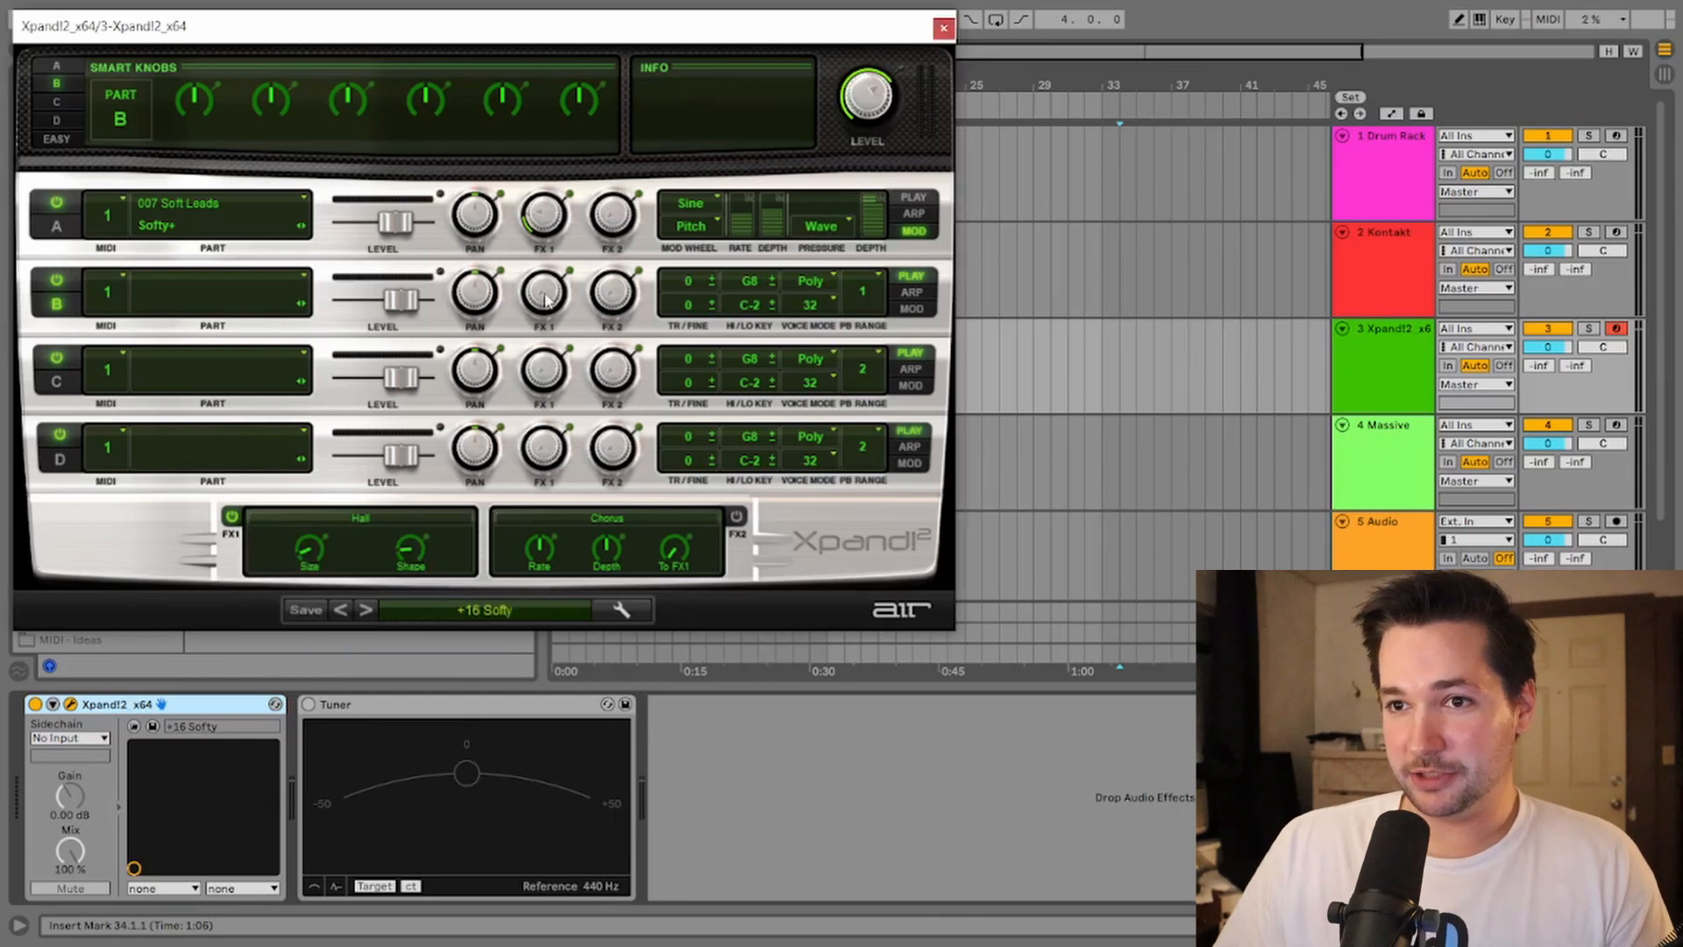
Raise the FX1 send on Parts B, C and D, with Part C at about -16.1 dB.
scroll(544, 294, "up", 3)
scroll(544, 370, "up", 3)
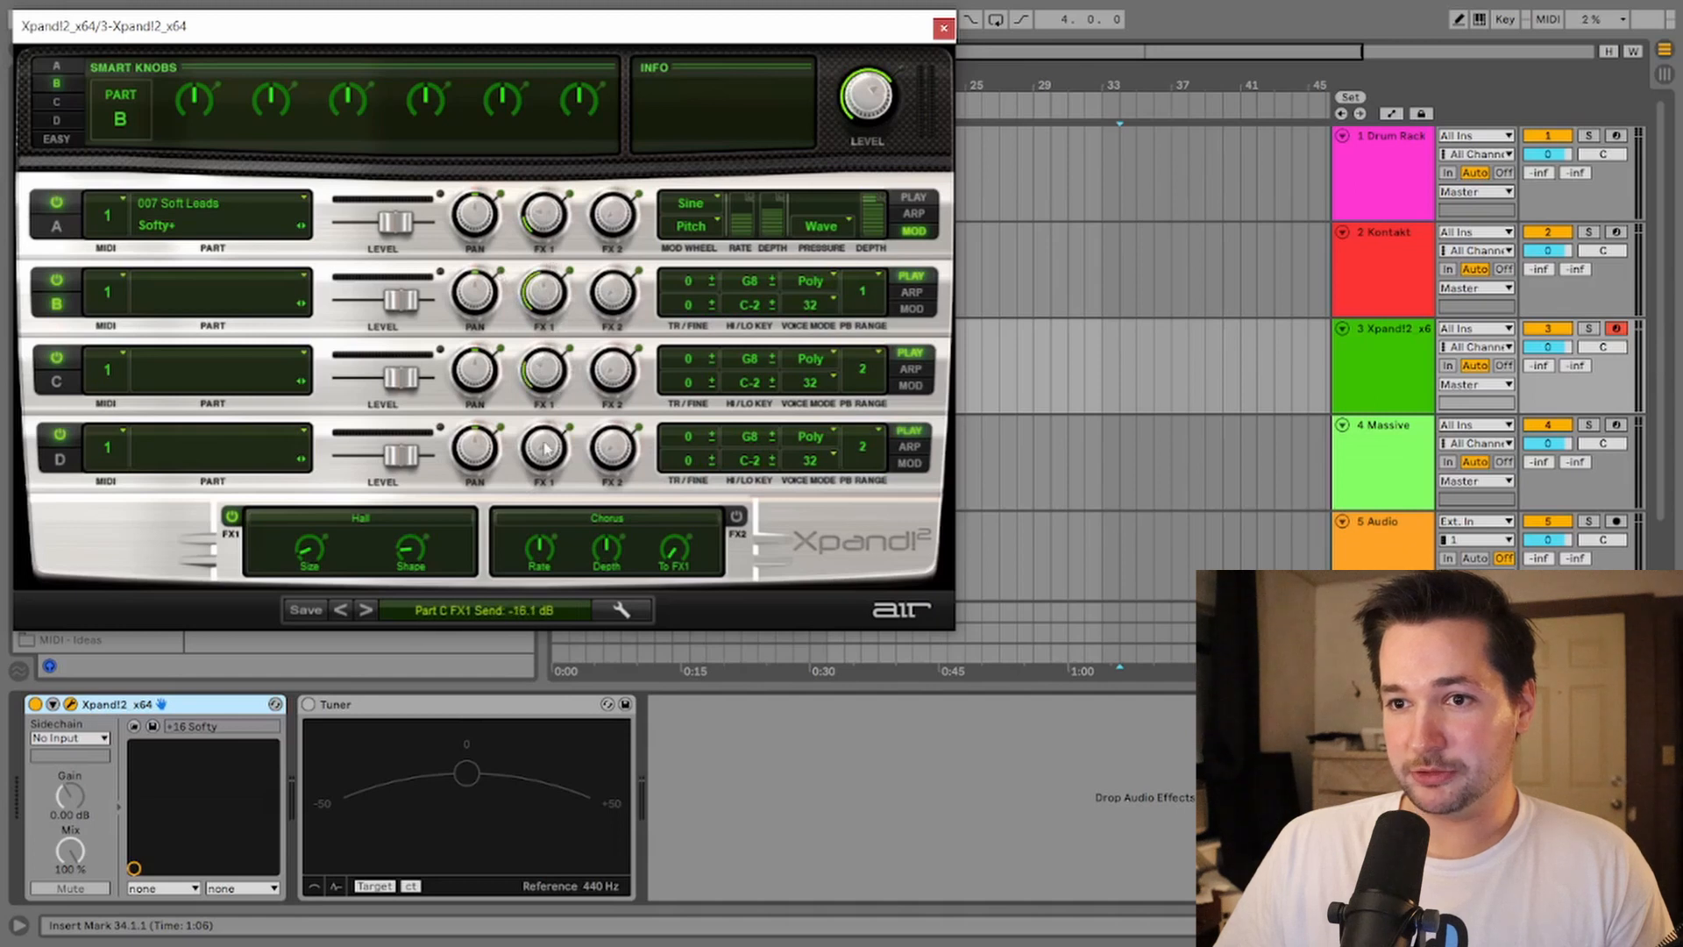
left_click_drag(544, 448, 554, 402)
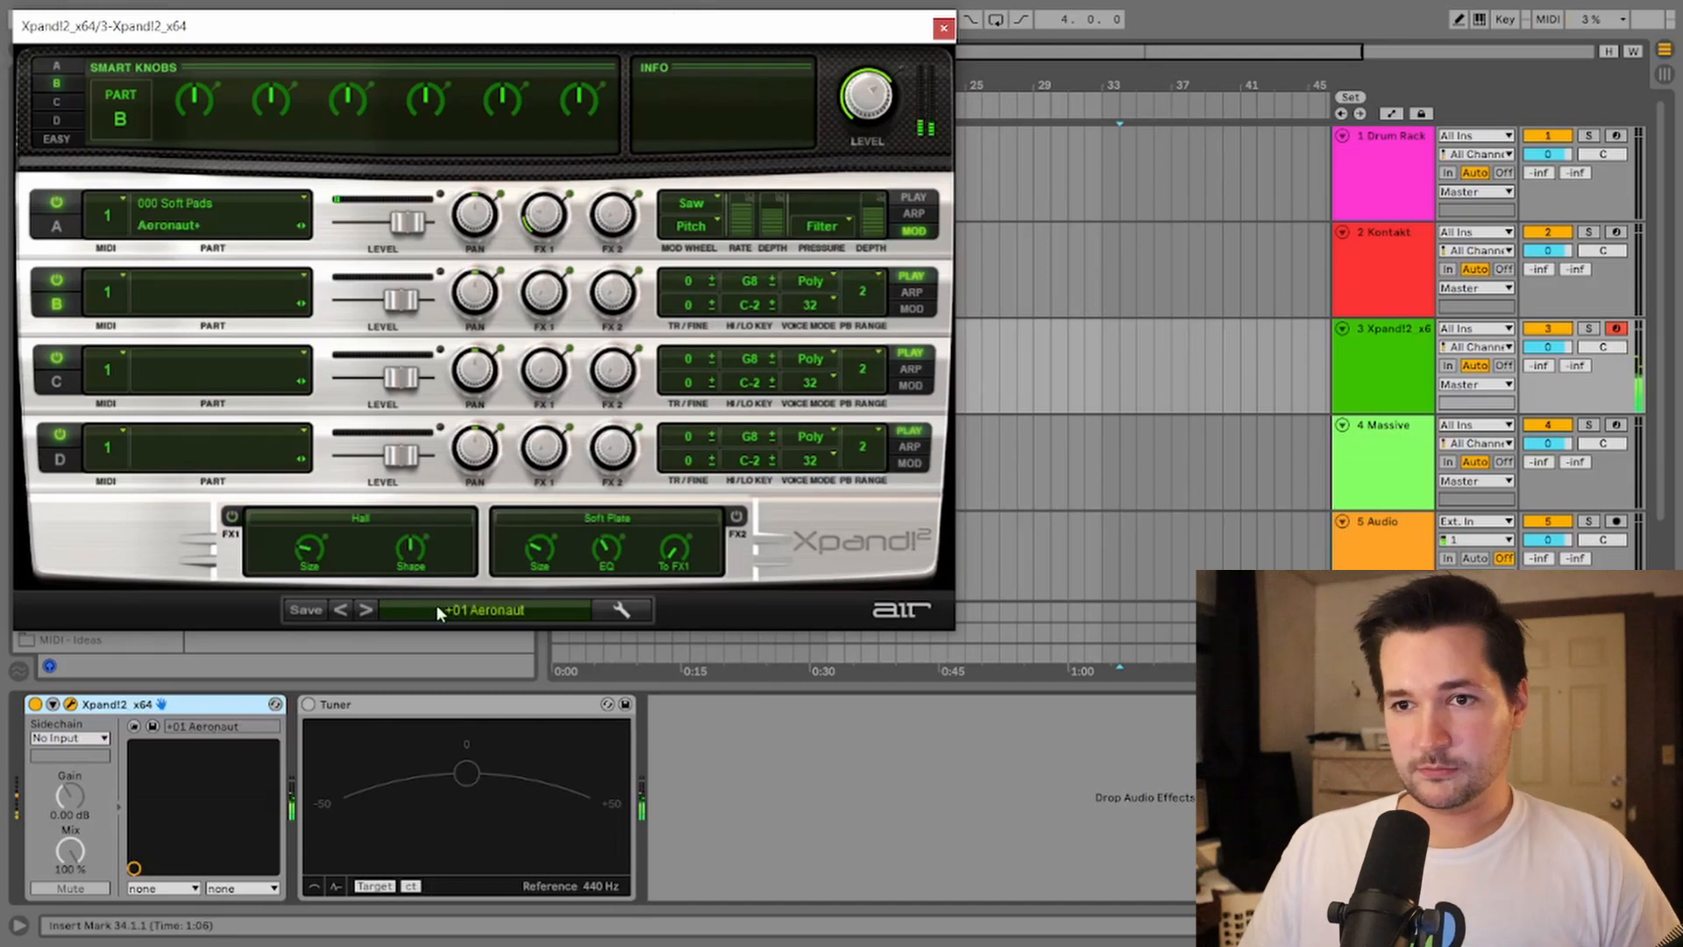
Audition the pad and ambience presets +03 Siberia, +38 S+H Rhythm 4th, +12 Hospitality and +13 Thunder.
left_click(367, 612)
left_click(366, 612)
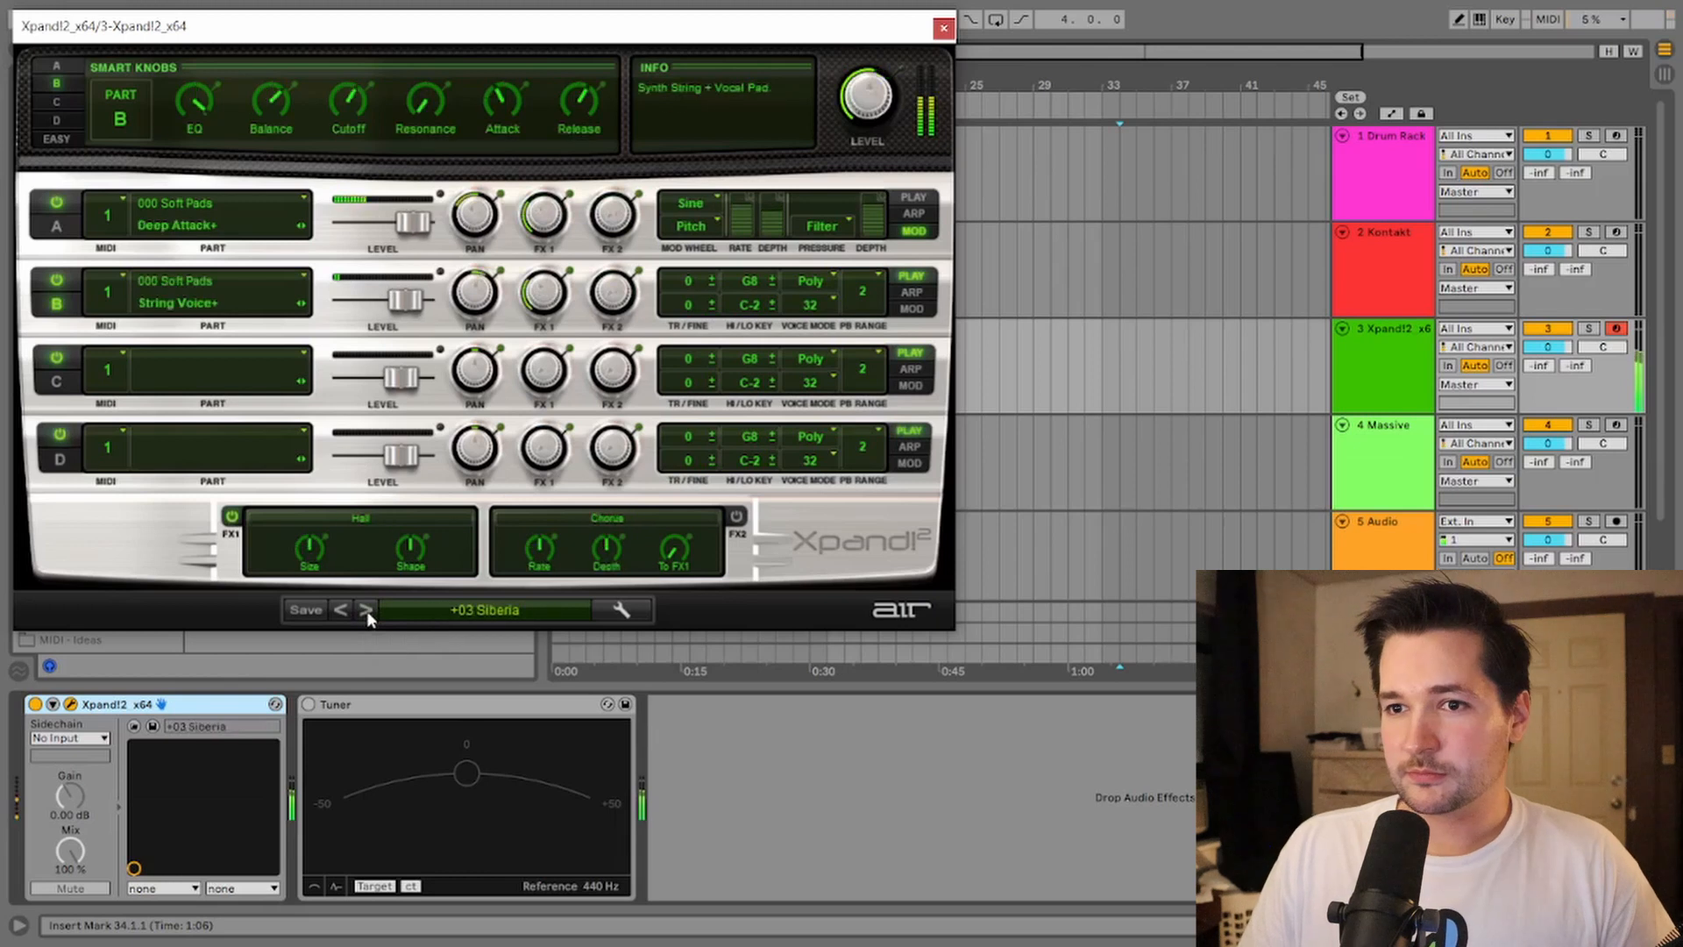
left_click(422, 613)
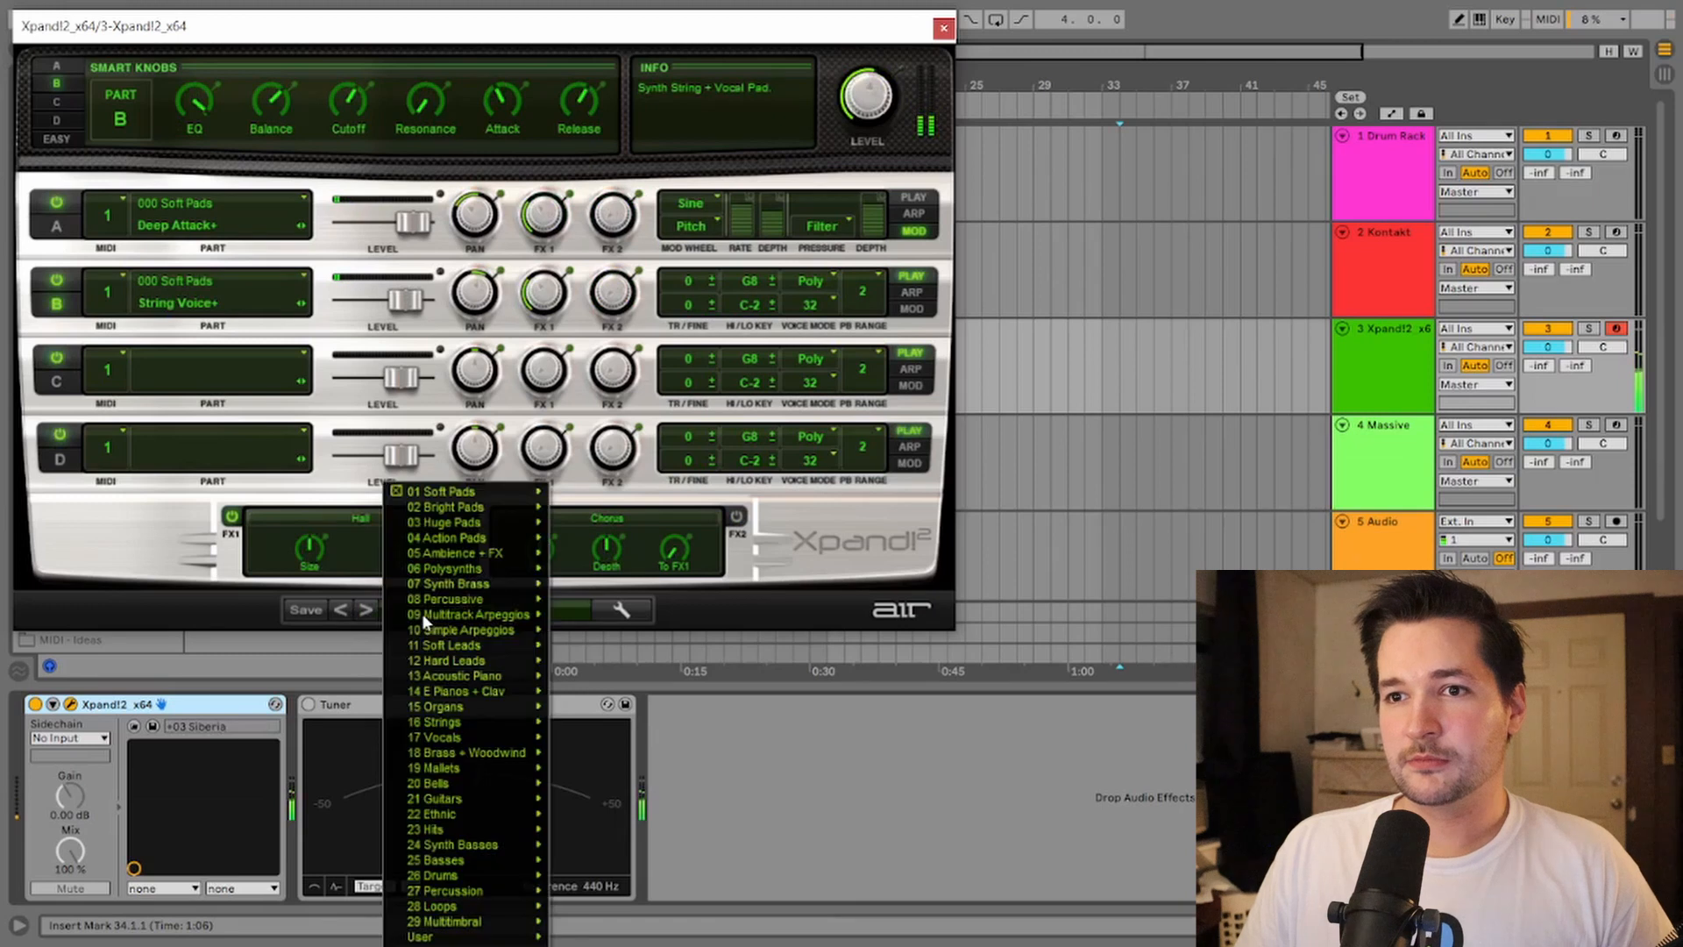
left_click(366, 617)
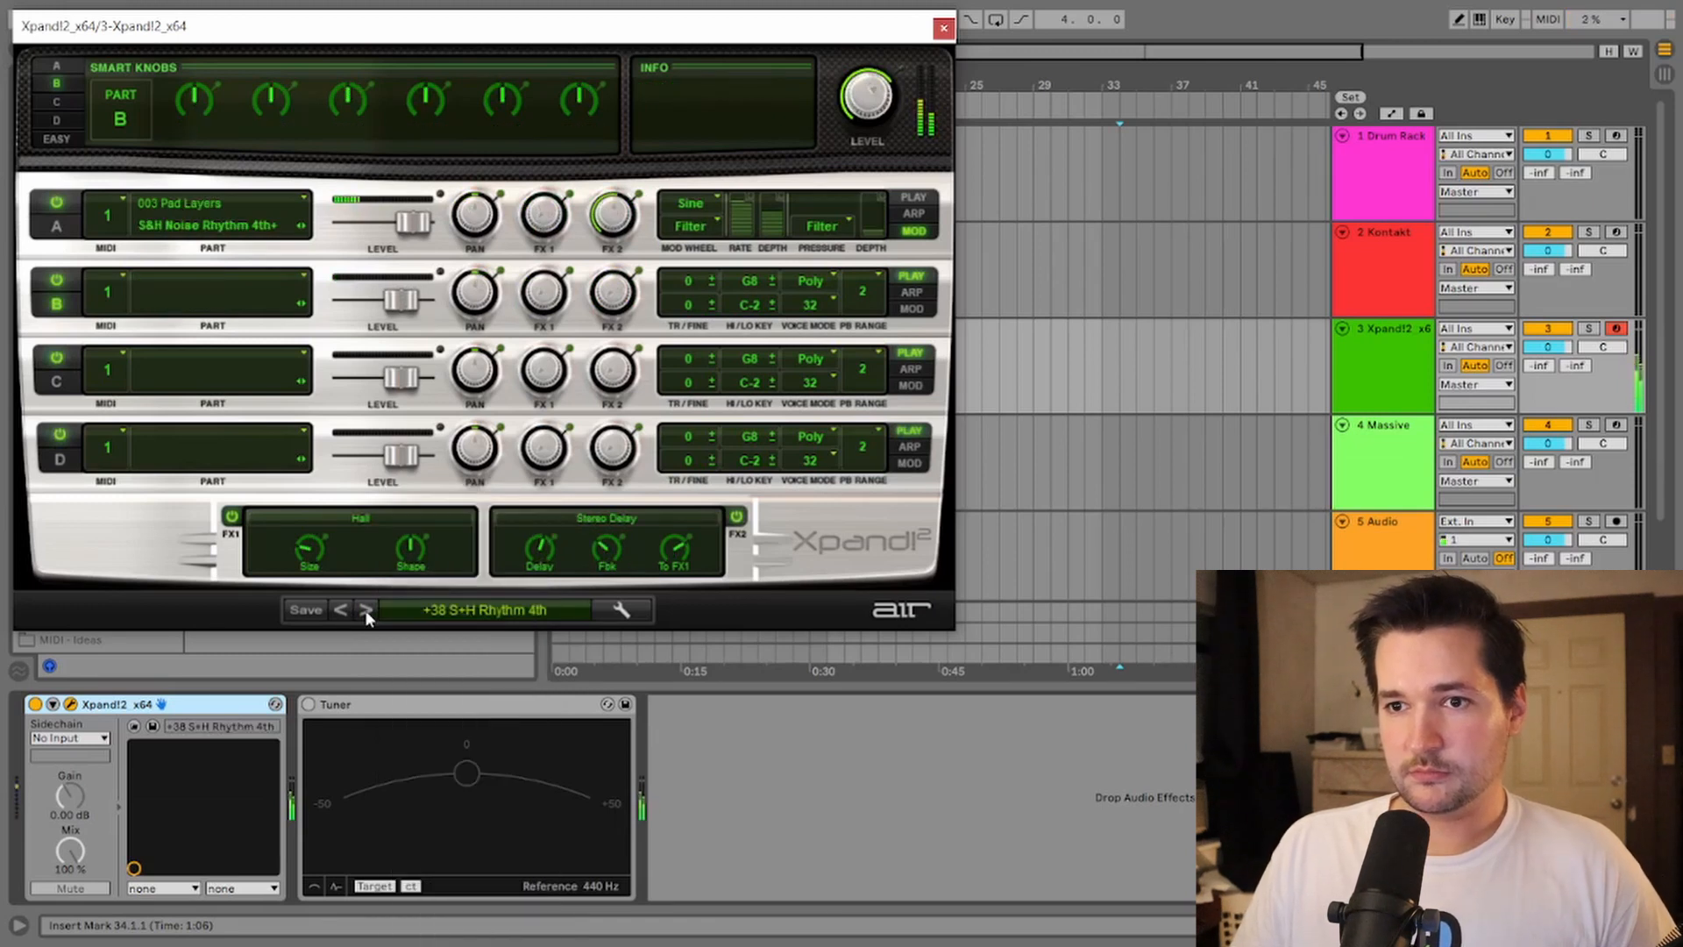
left_click(366, 611)
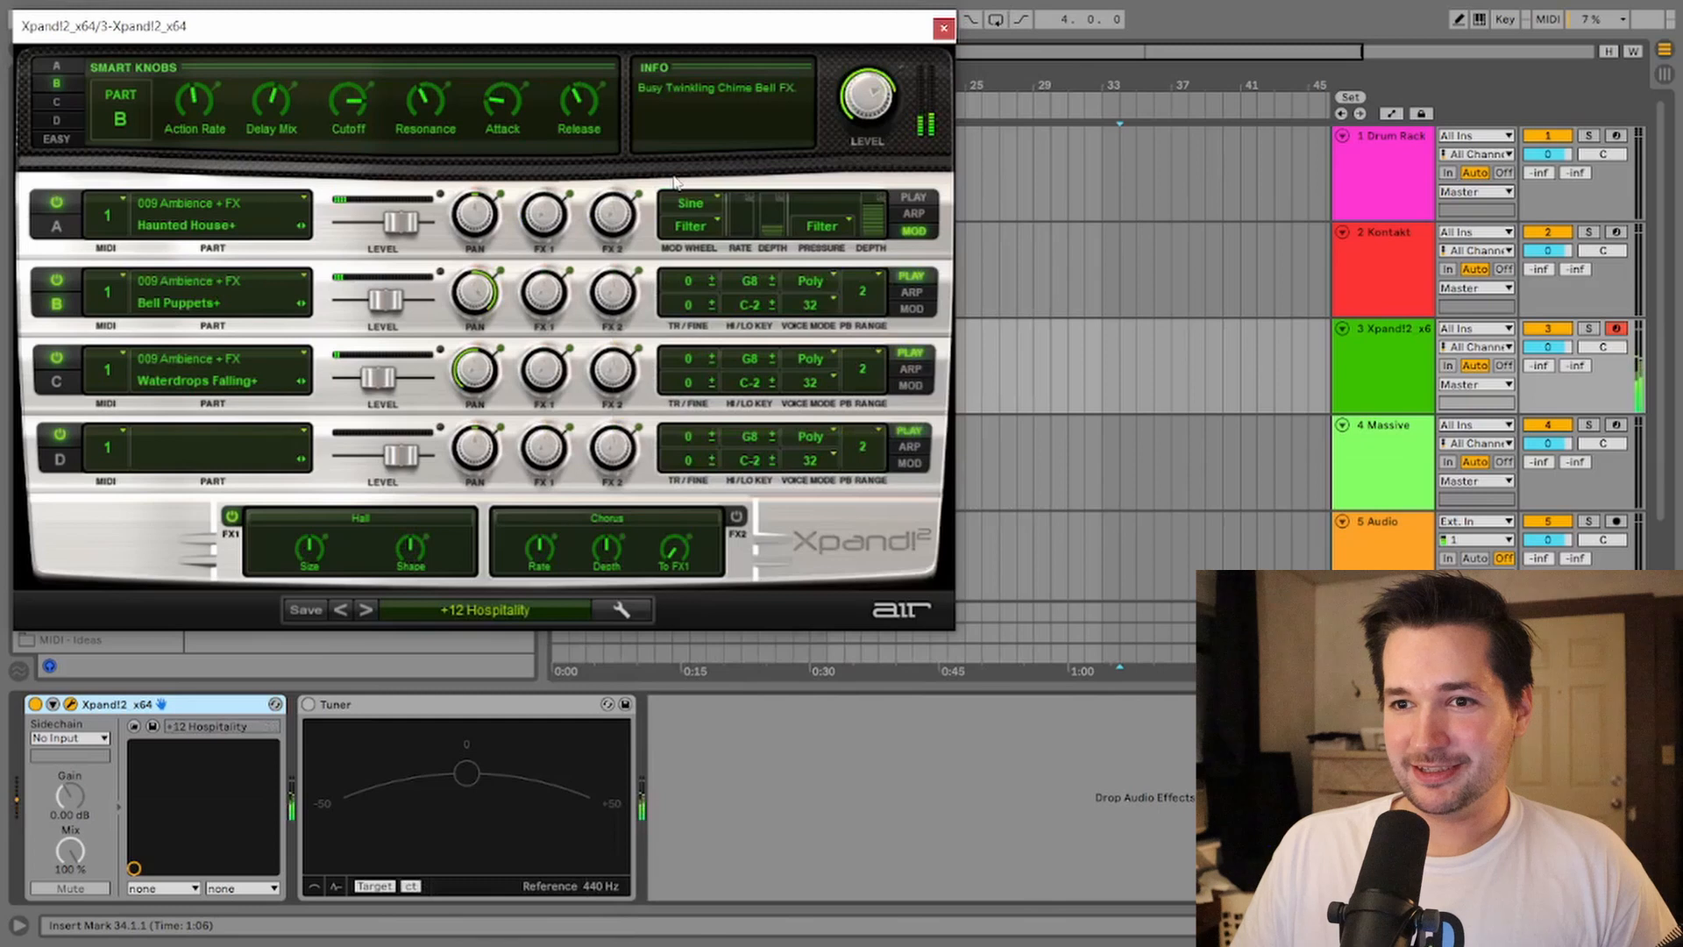
left_click(367, 611)
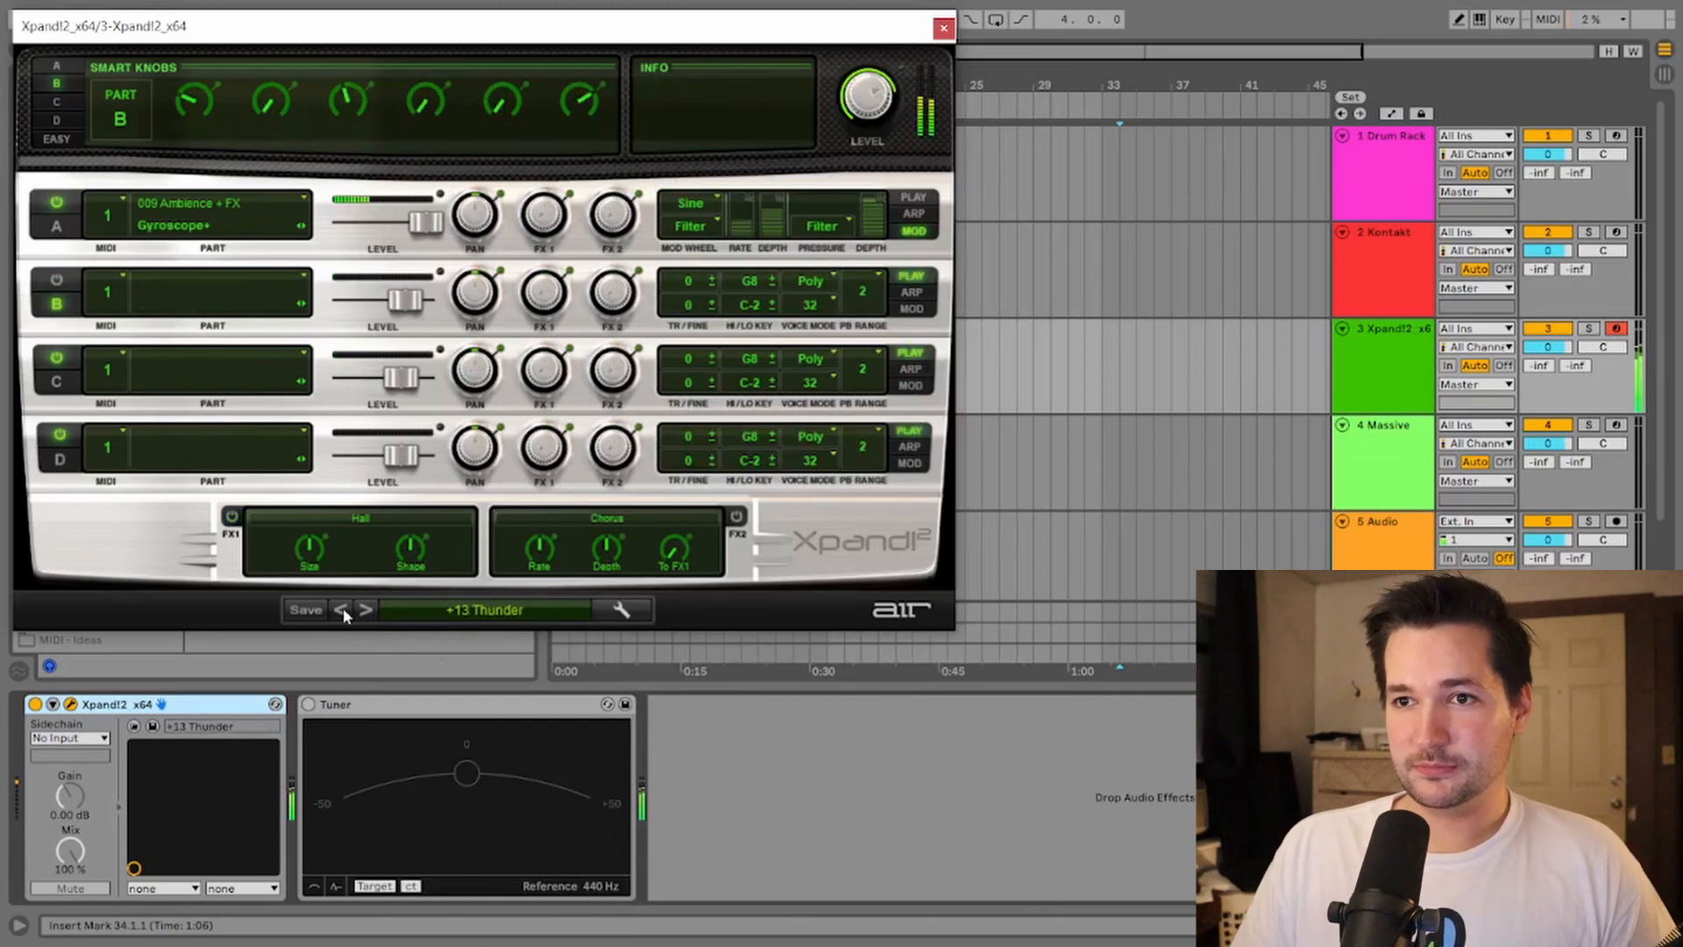
Audition the presets +10 Fatty, +20 Duck, +40 Up And Down Again, +42 Speaking French and 04 Credibility.
left_click(367, 611)
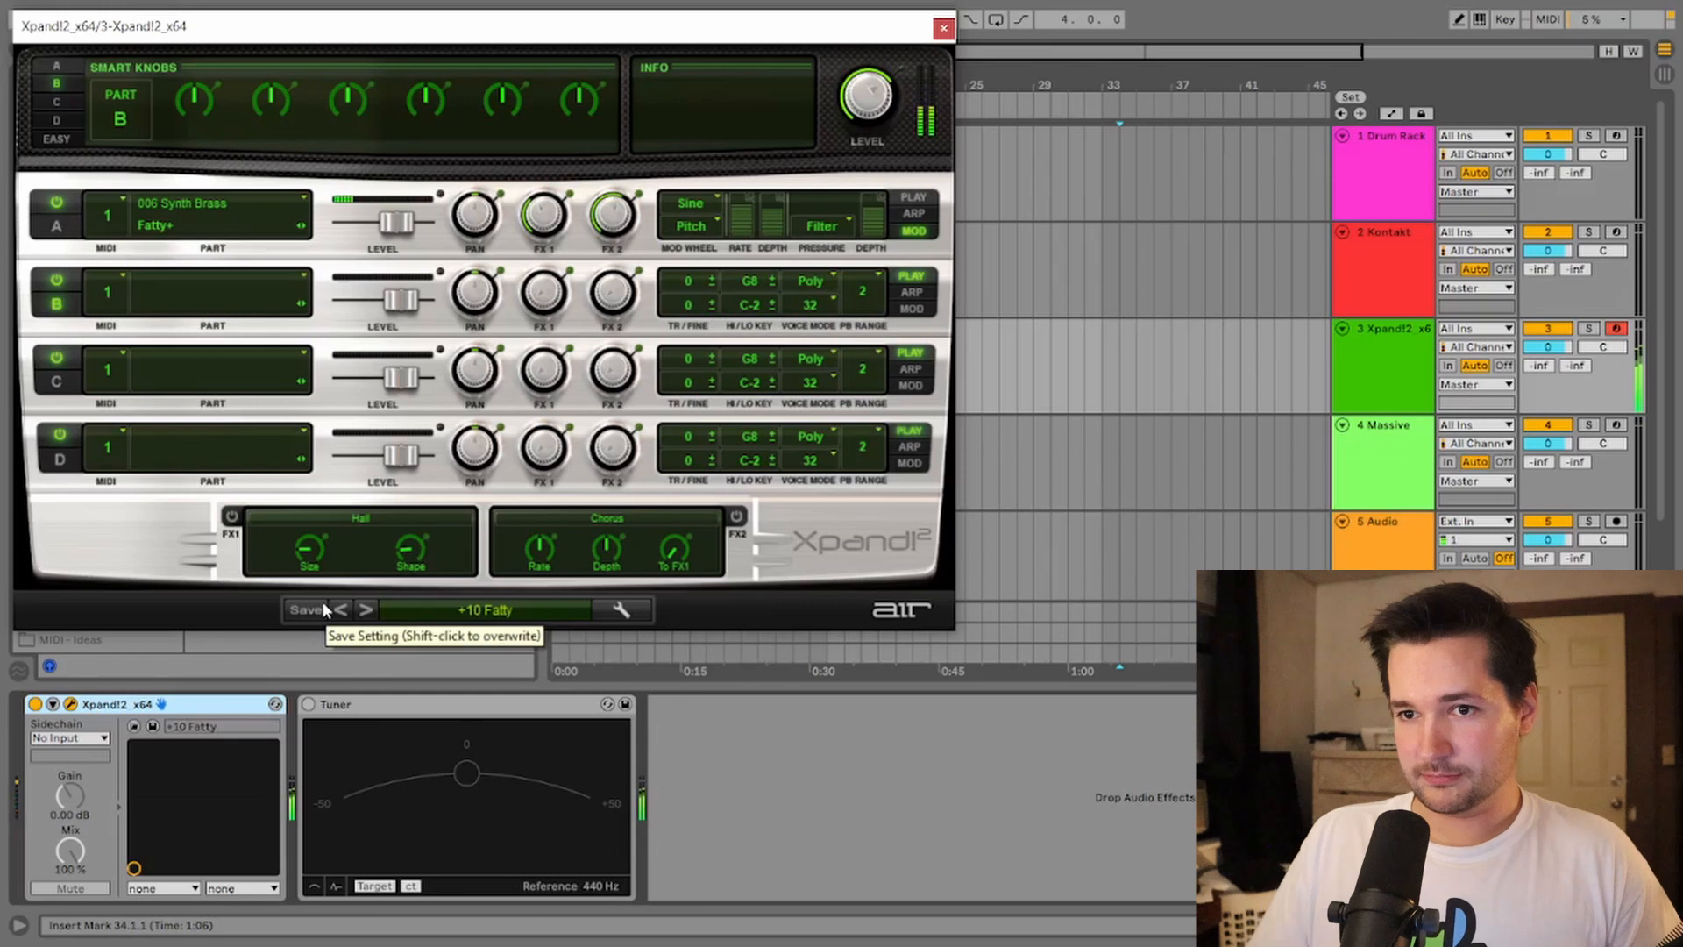
left_click(366, 609)
left_click(487, 607)
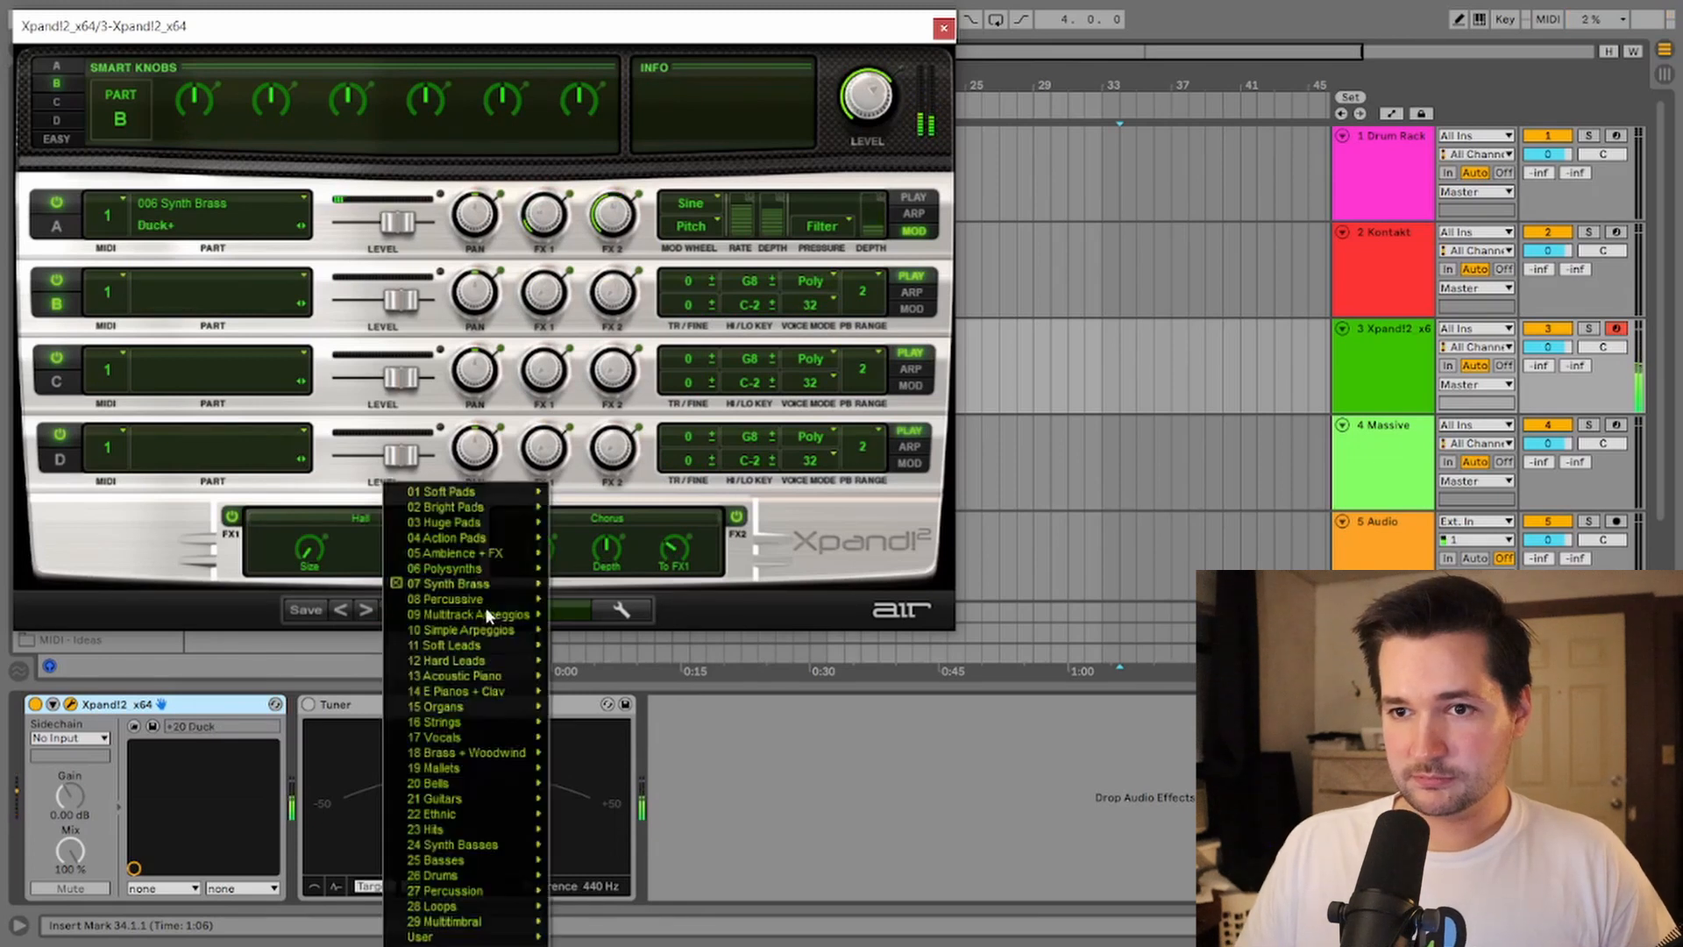
left_click(618, 612)
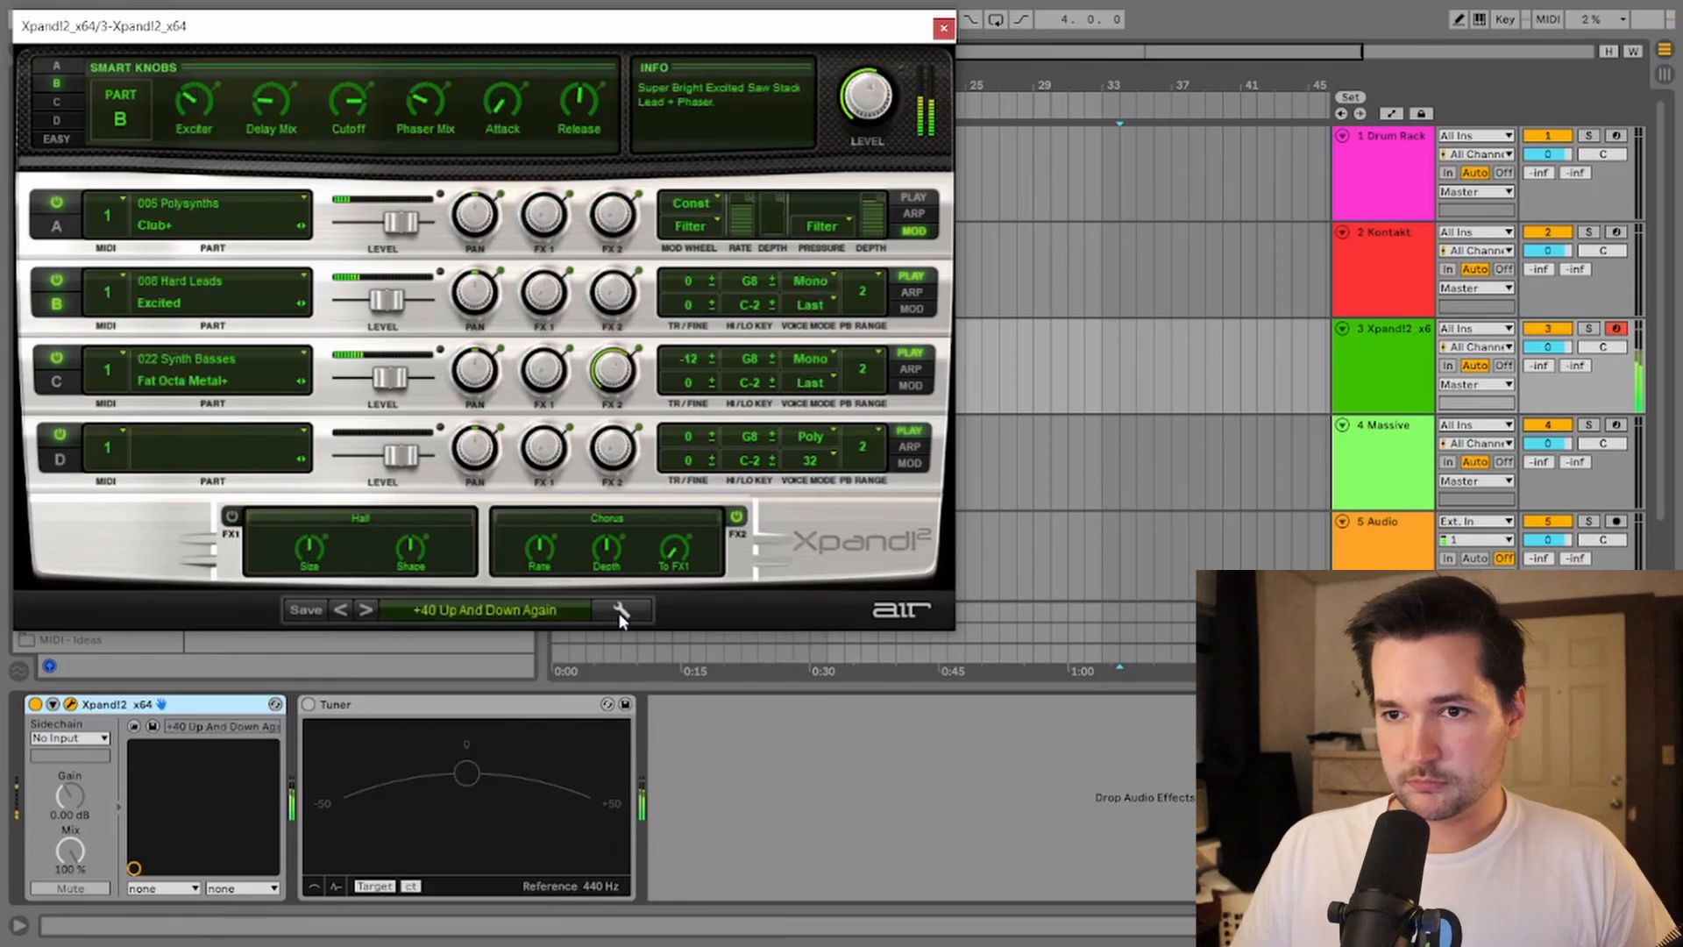
left_click(366, 609)
left_click(366, 609)
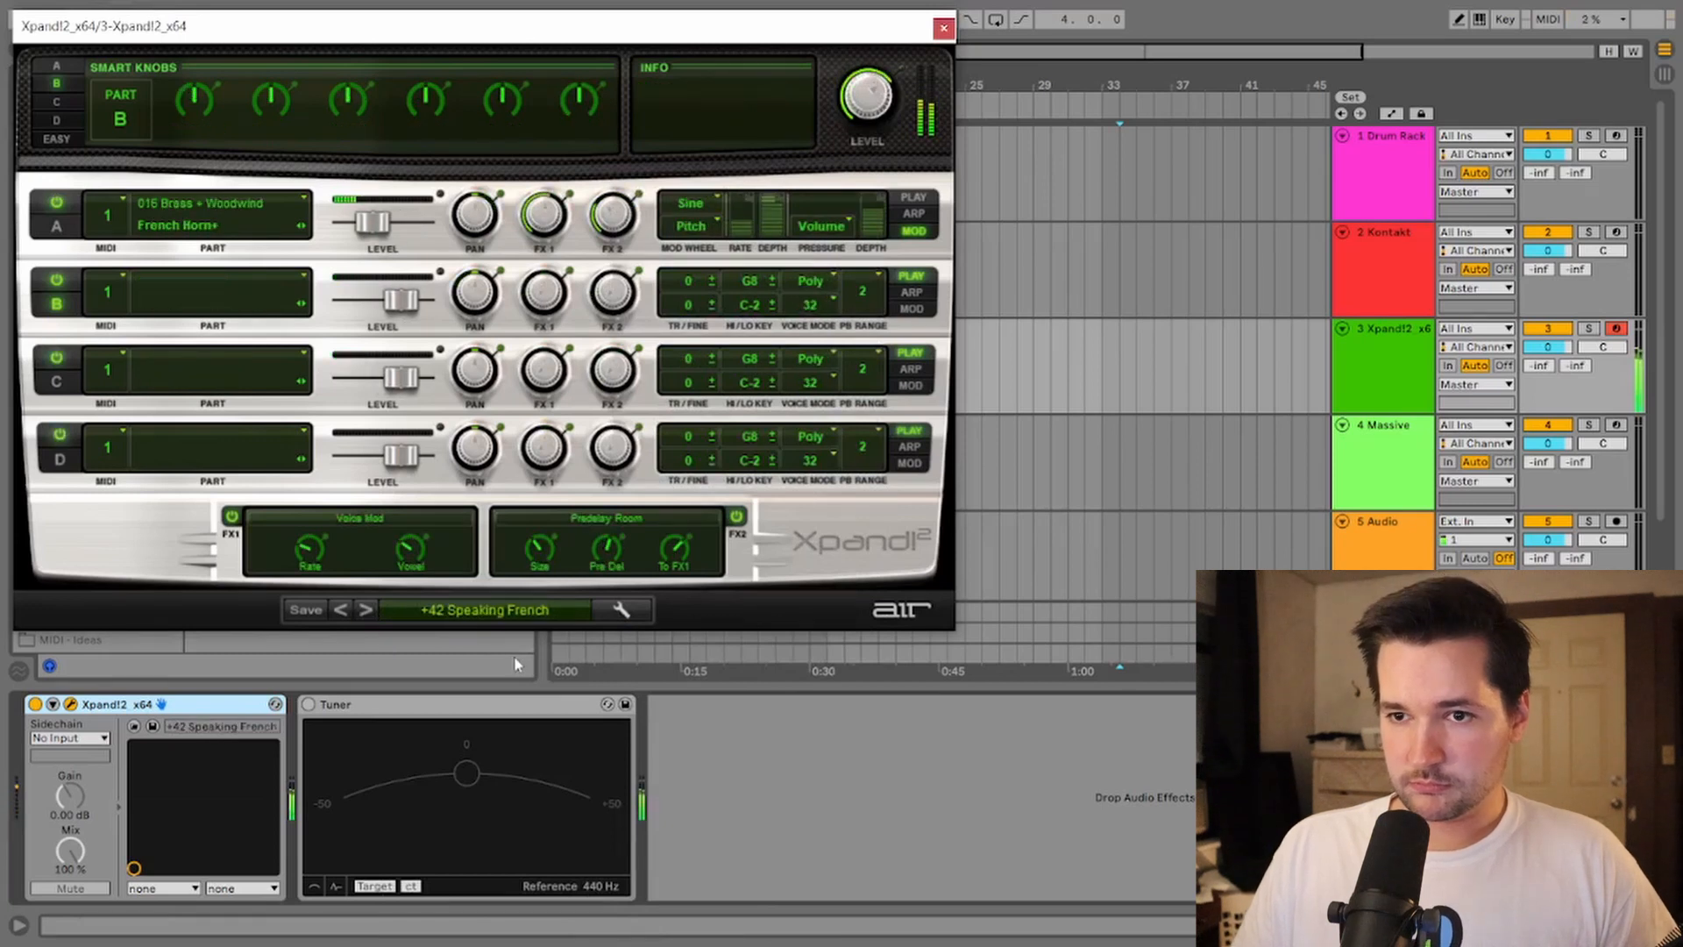
left_click(366, 610)
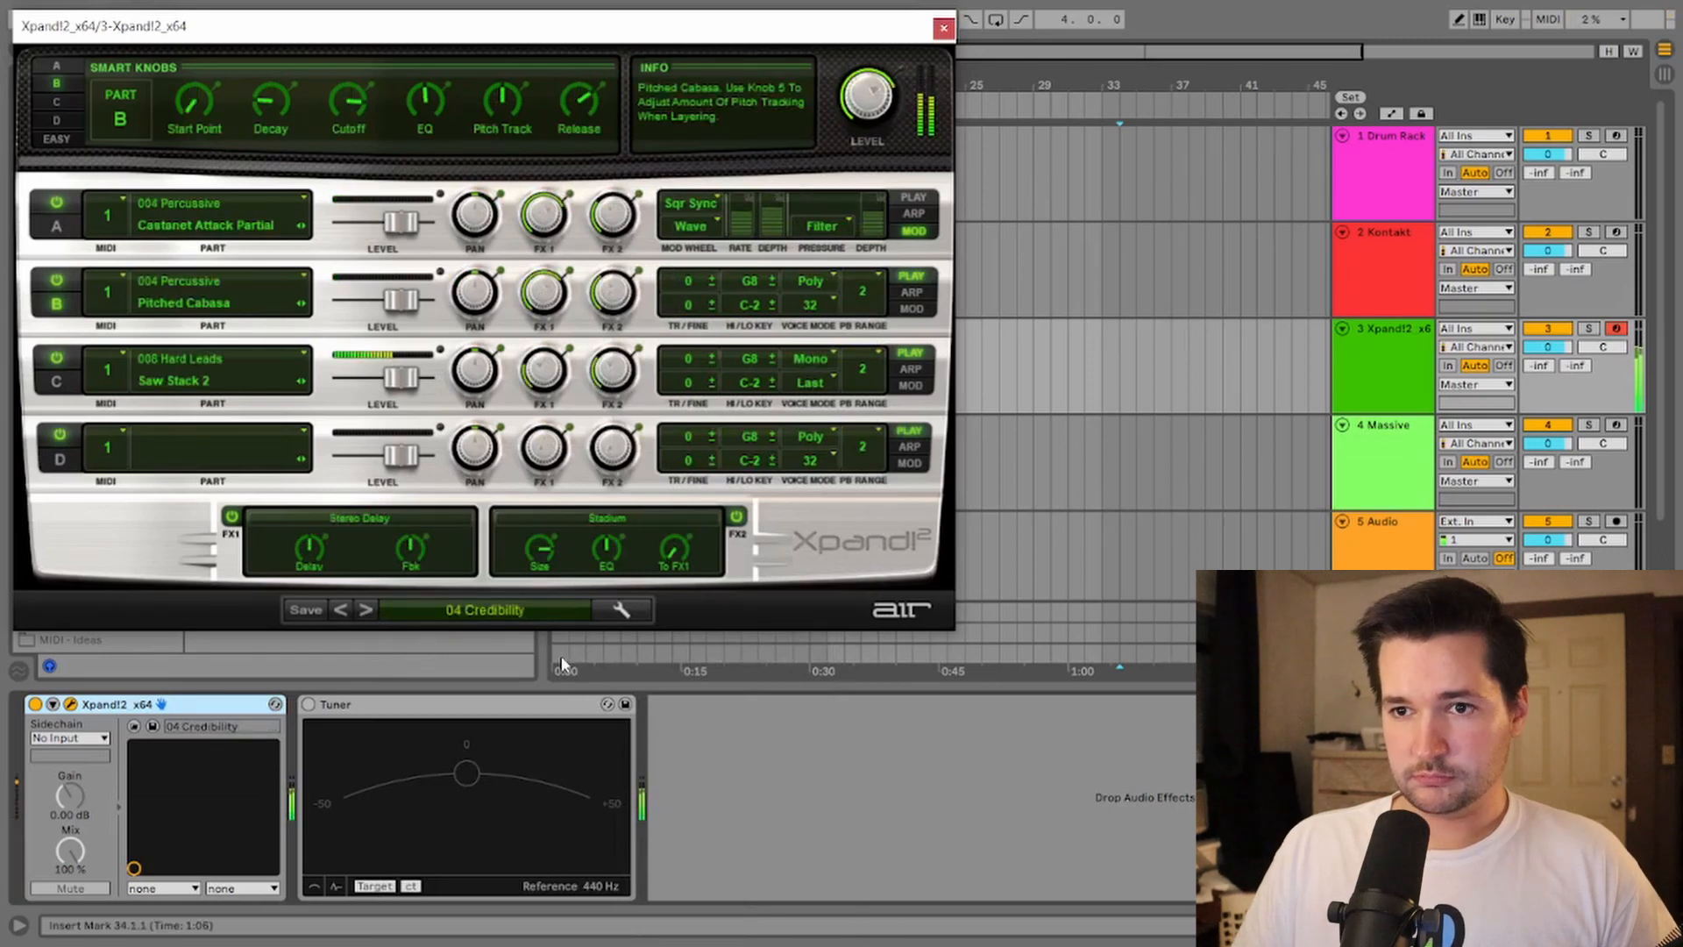
Browse the preset categories and audition the vocal preset 11 Aah+Ooh.
left_click(428, 609)
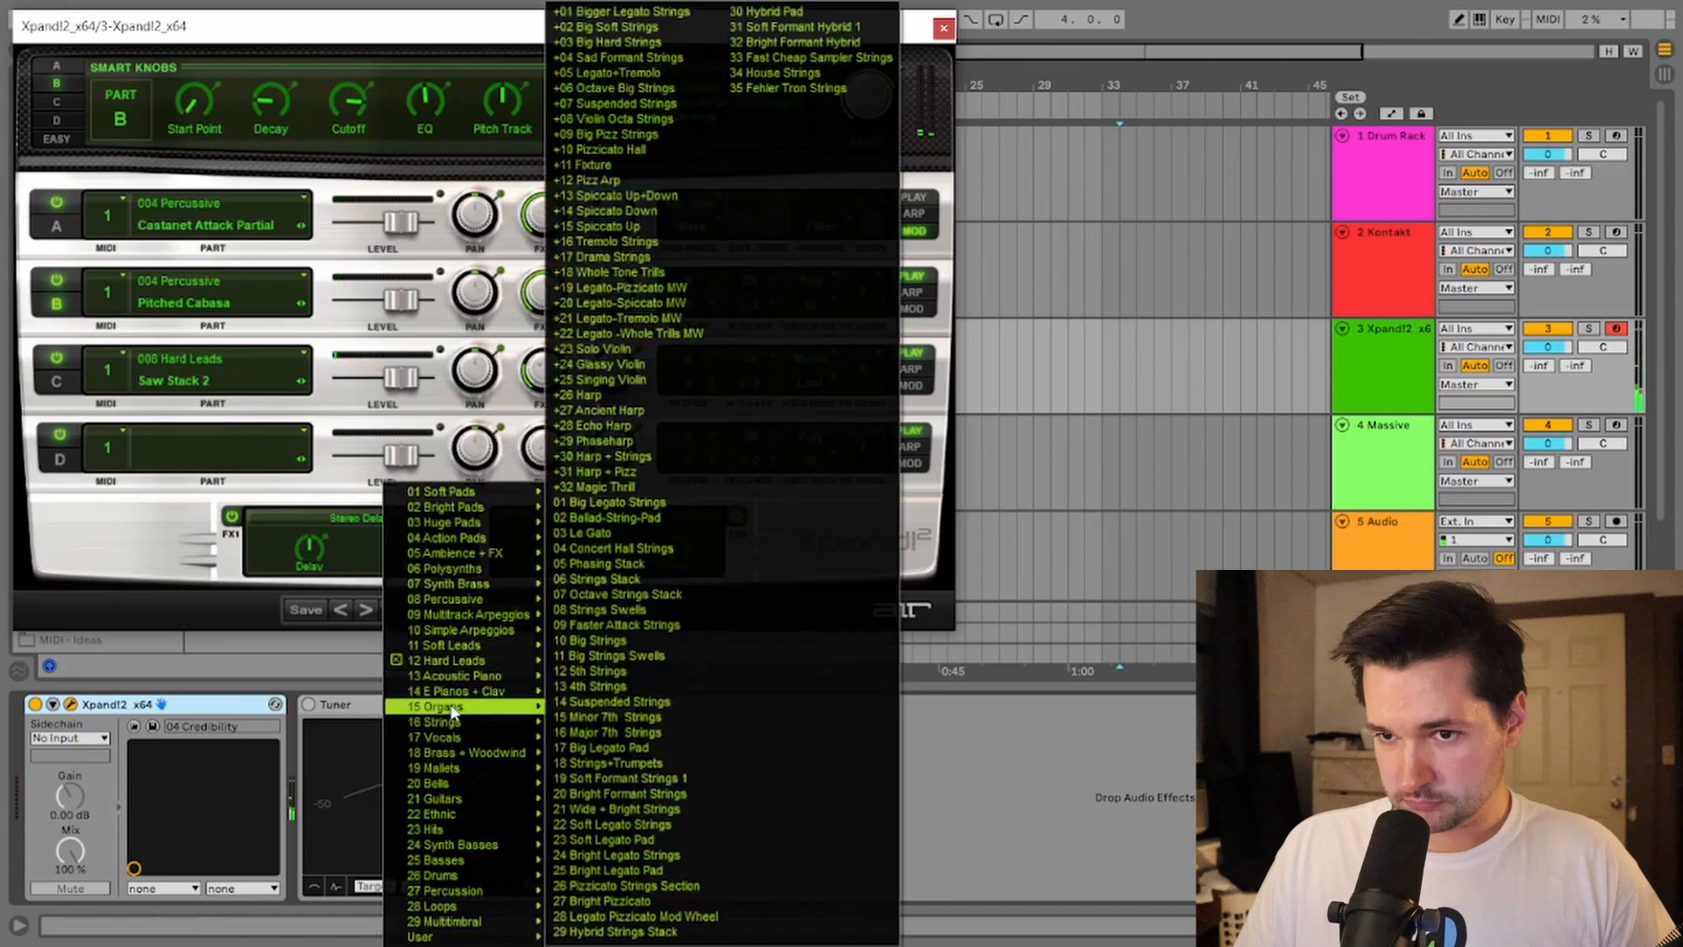
mouse_move(465, 692)
left_click(632, 627)
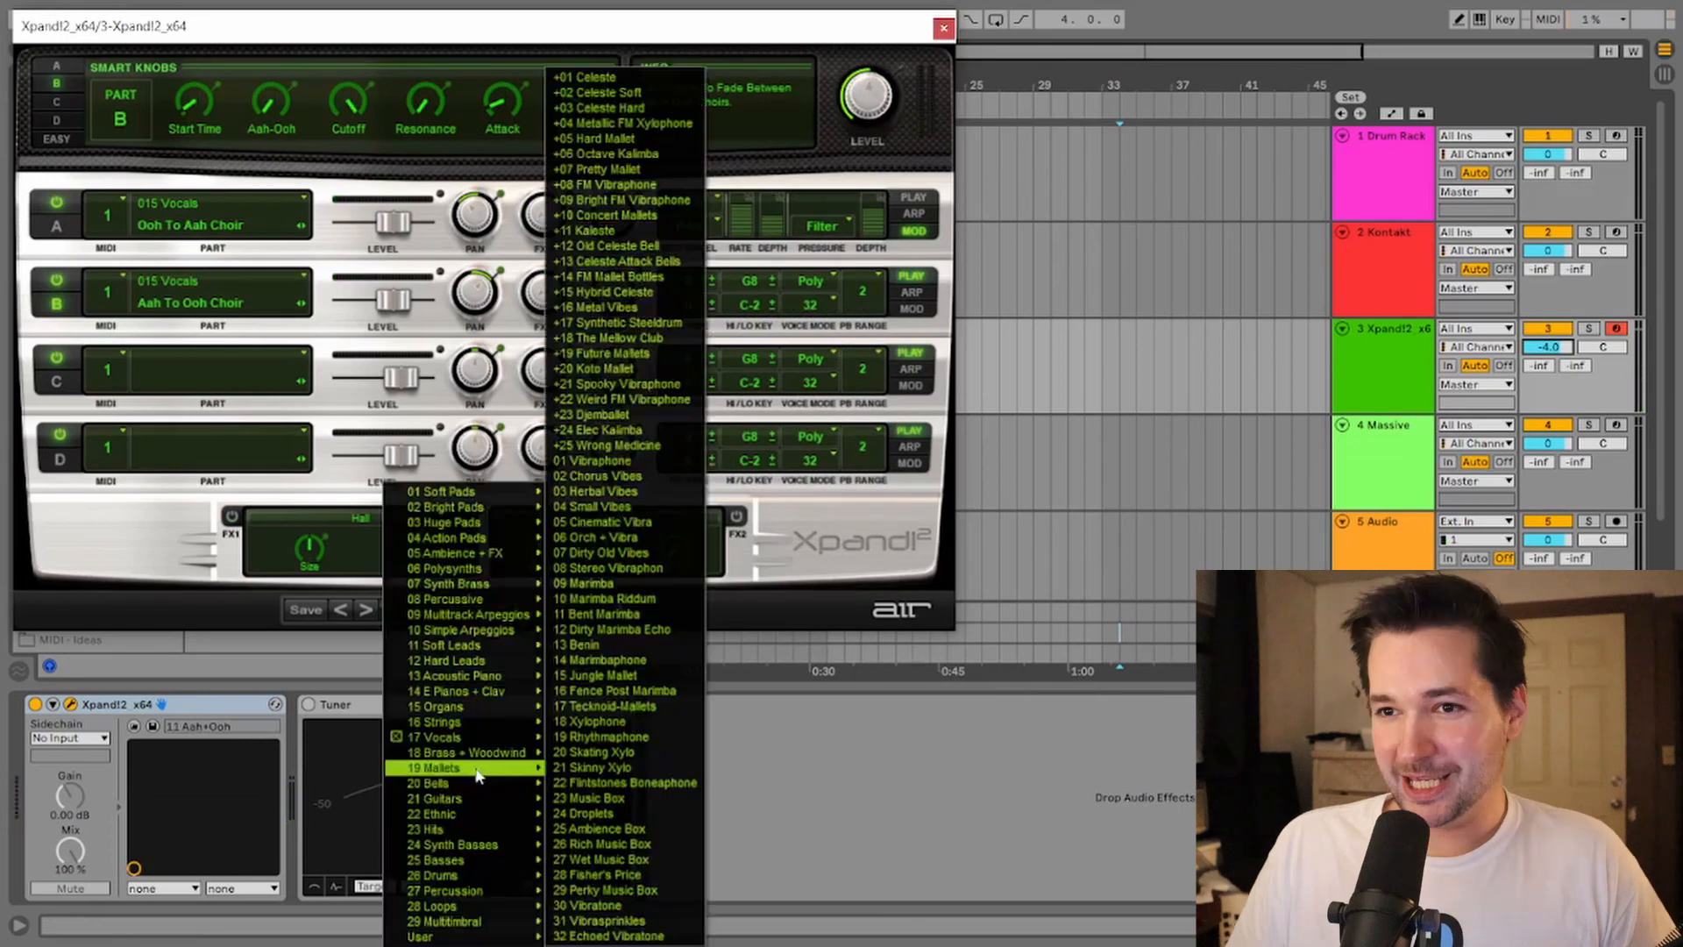
Look through the preset categories from leads to drums and load the +059 Pop Hop 096 loop preset.
left_click(482, 610)
mouse_move(478, 603)
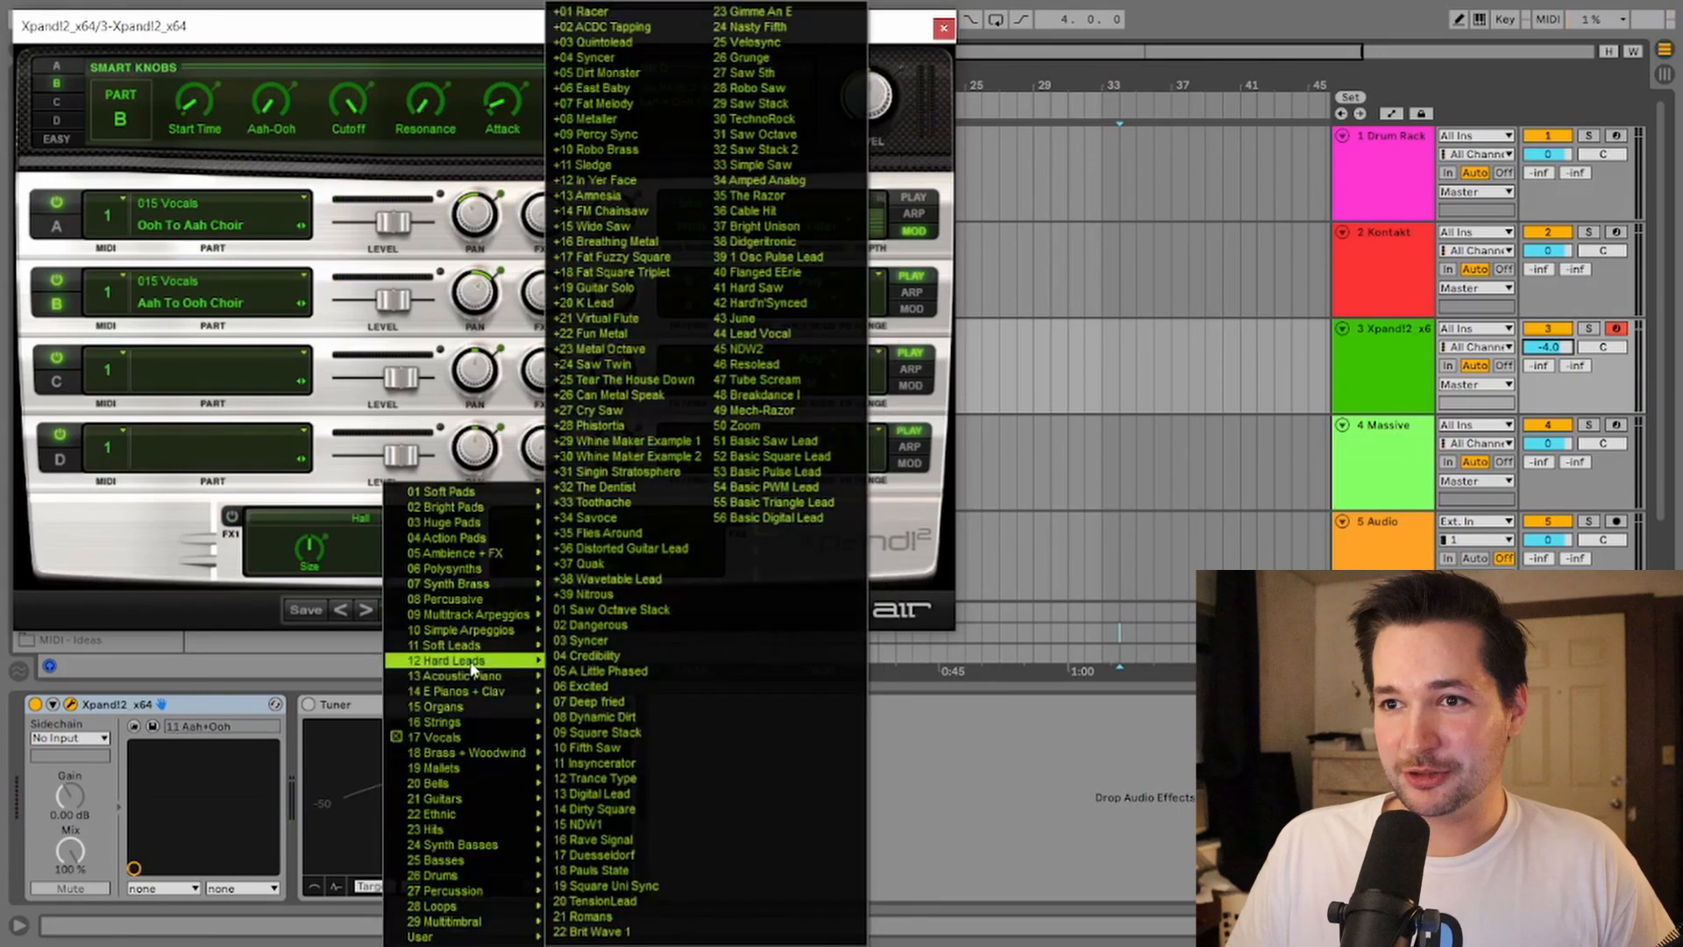
mouse_move(469, 693)
mouse_move(451, 738)
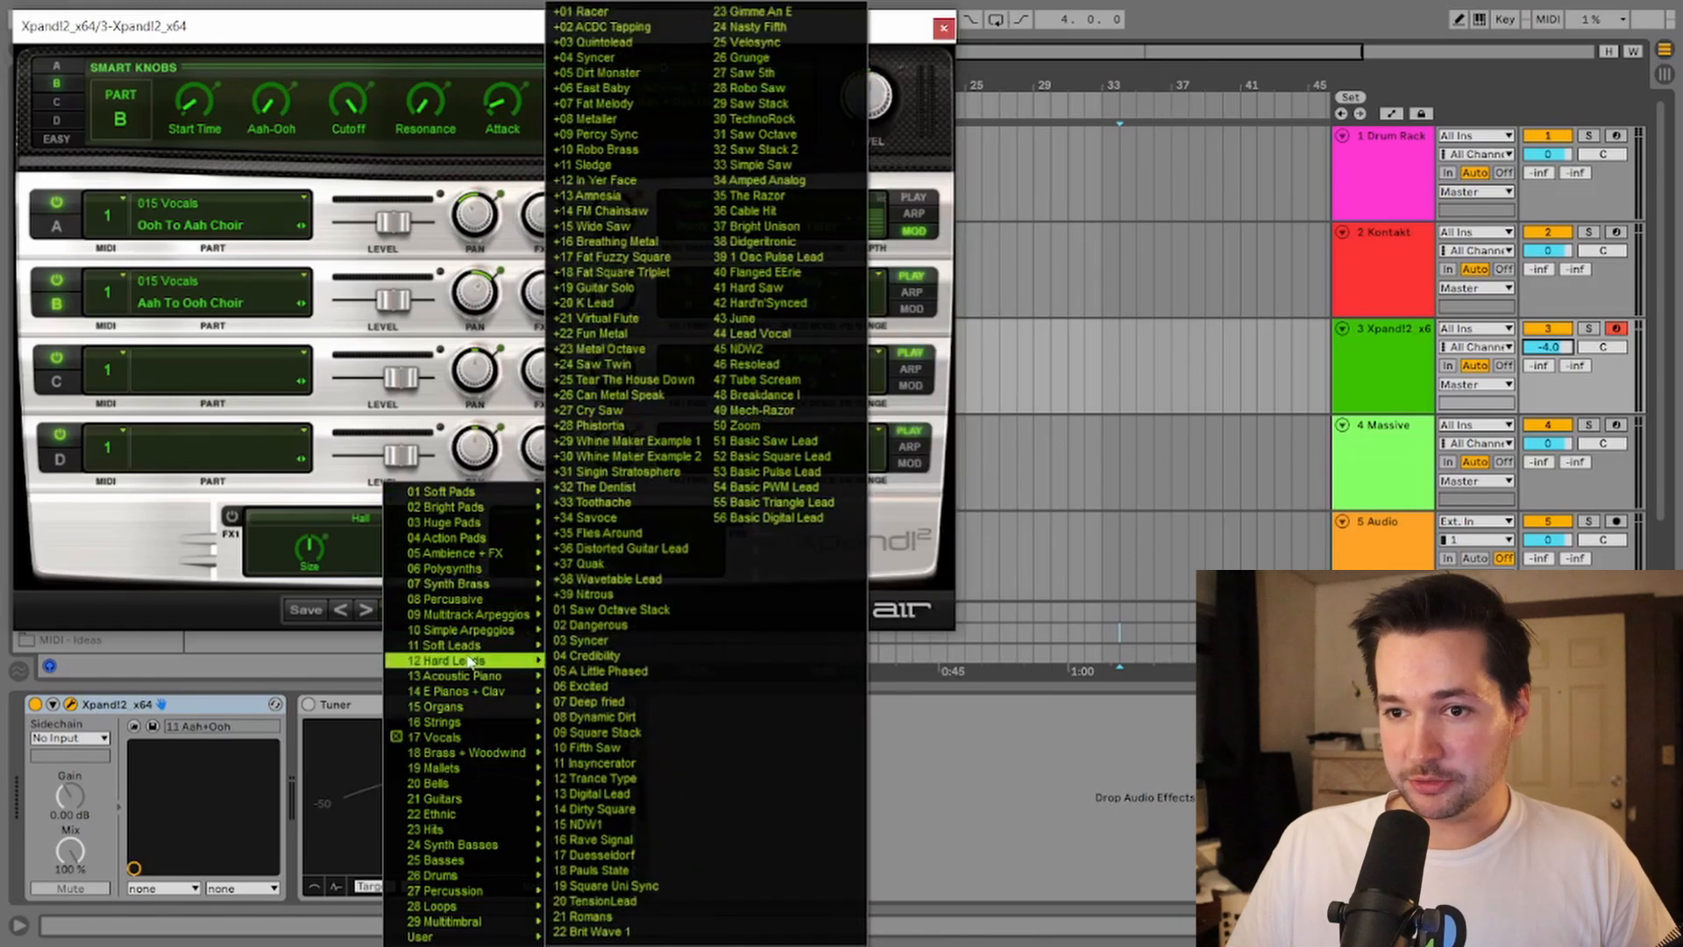
mouse_move(452, 802)
mouse_move(454, 843)
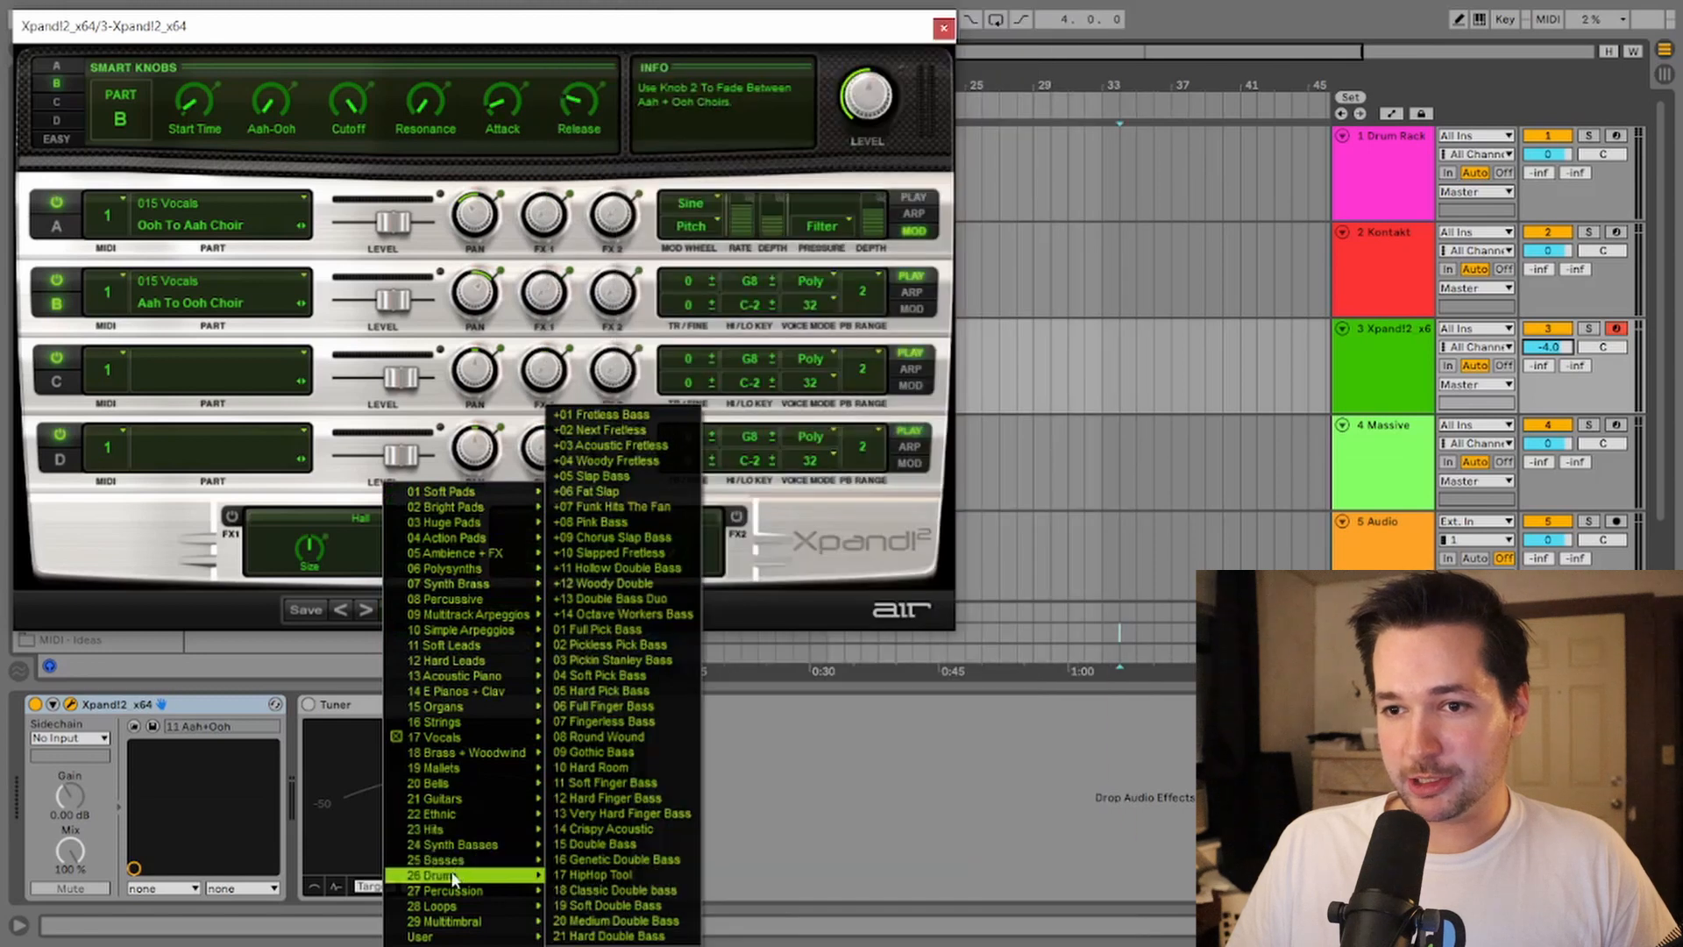
left_click(640, 894)
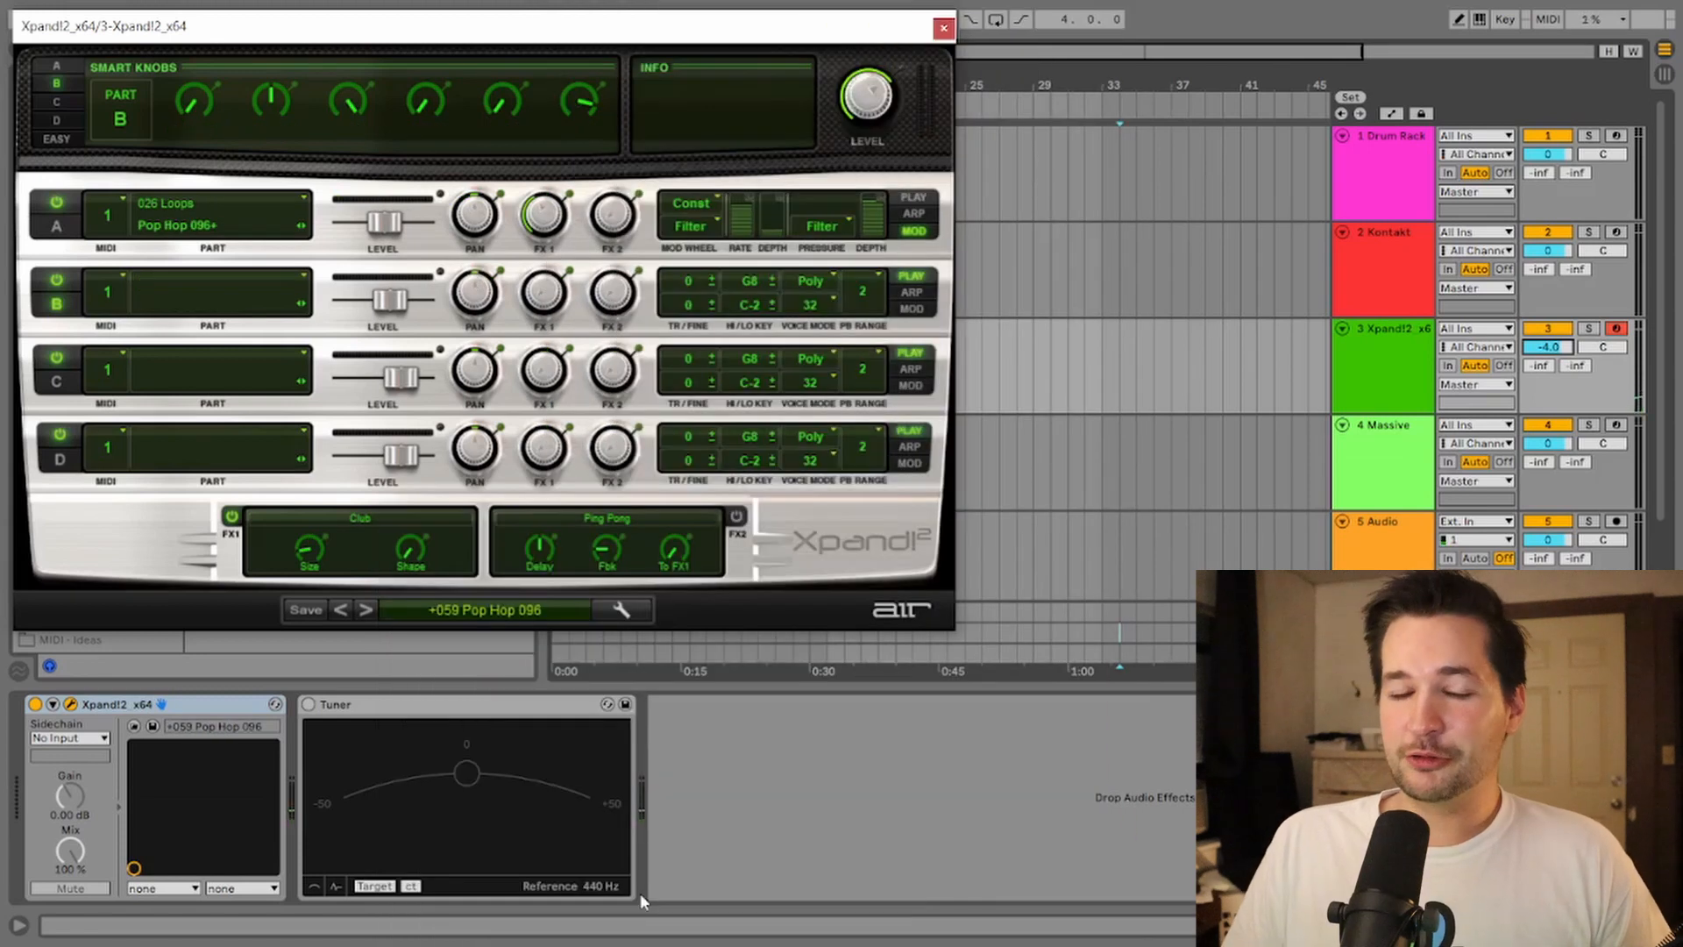